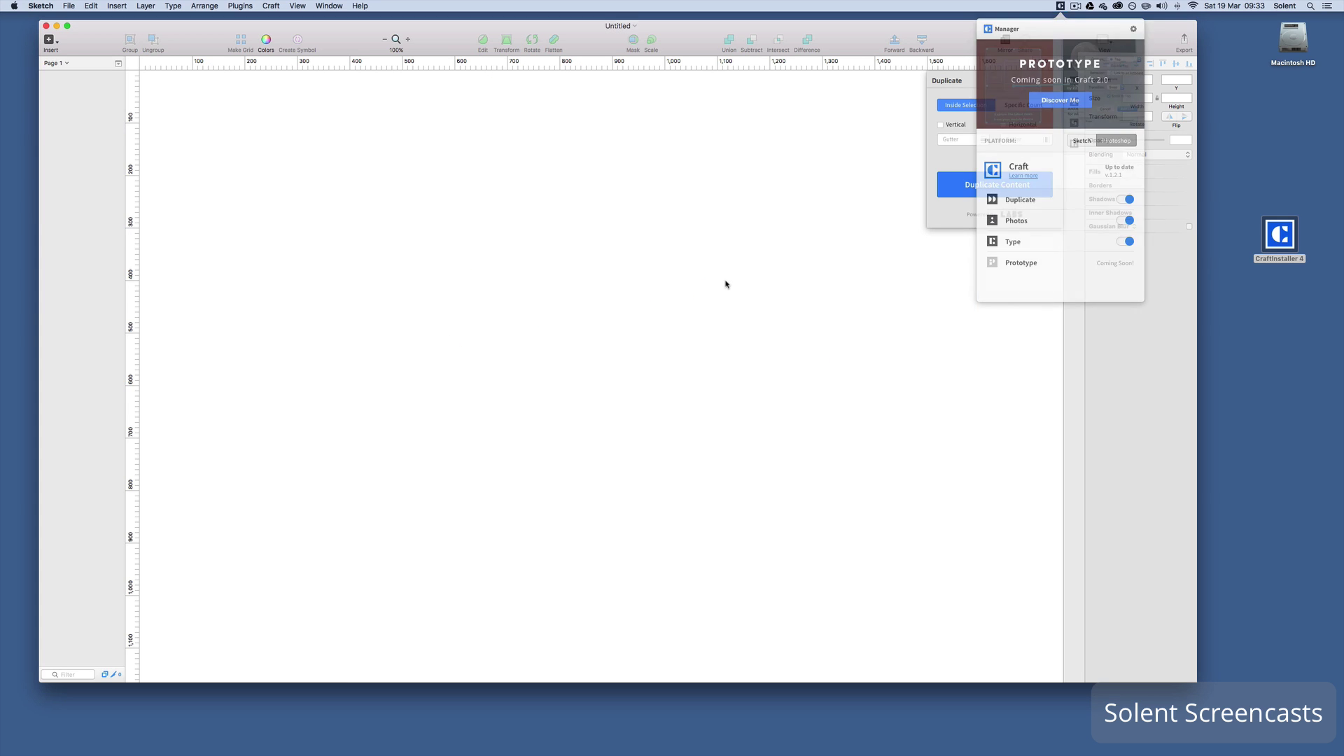
# Close the Craft Duplicate popover and switch the Sketch window to full screen.
pyautogui.click(1058, 83)
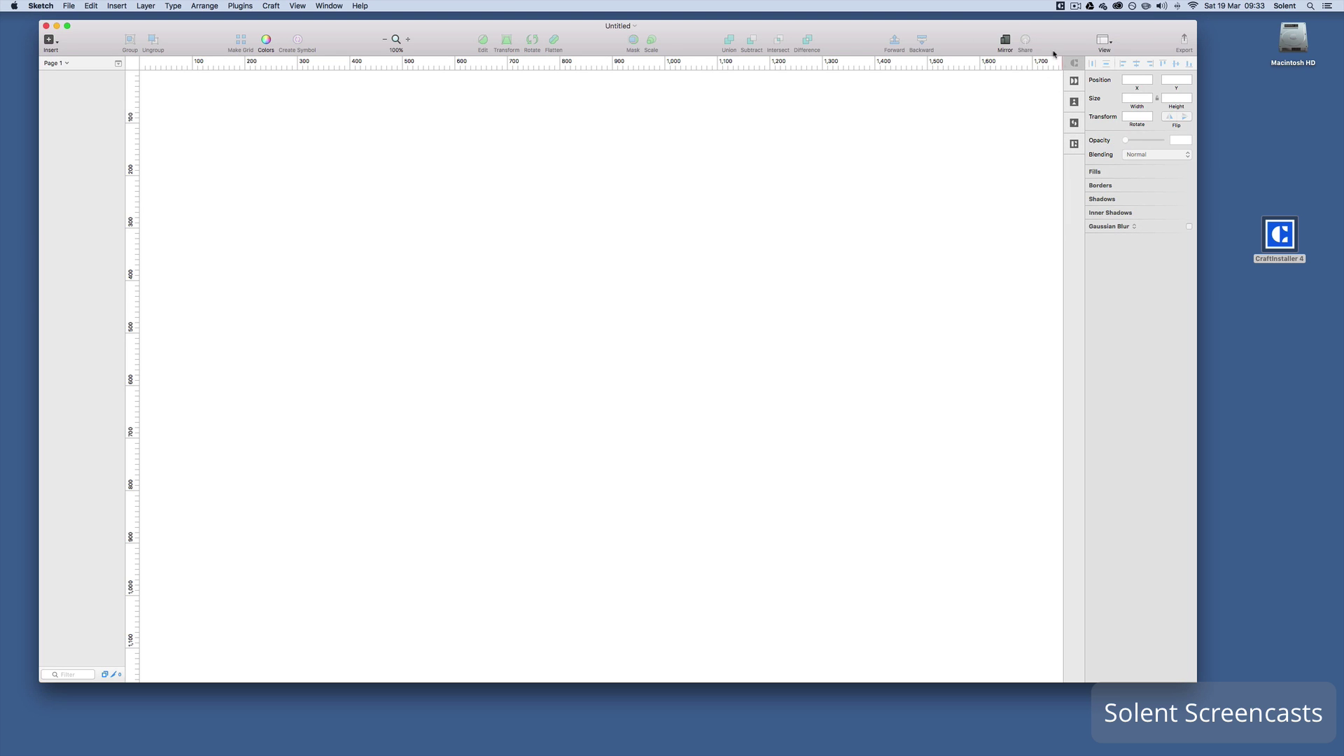
pyautogui.click(67, 26)
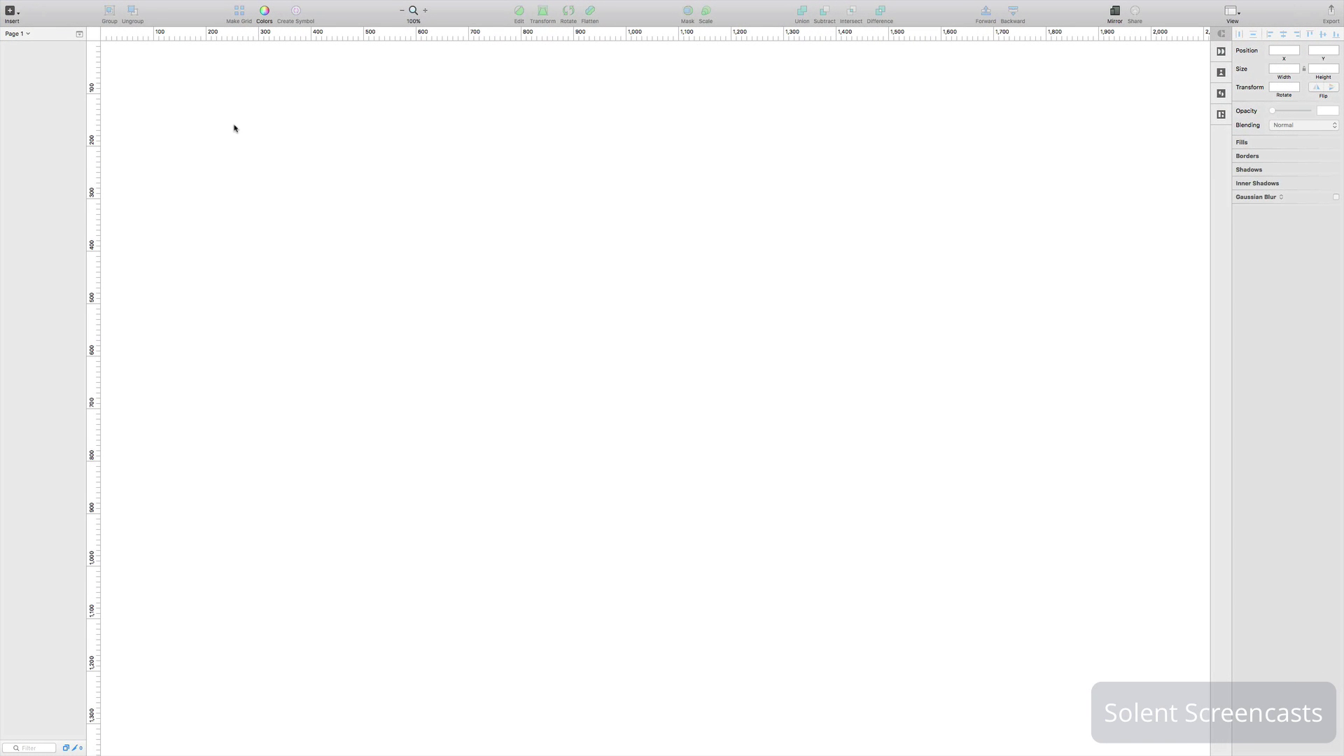
# Insert a 320 × 568 iPhone 5/5S/5C artboard and zoom in on it.
pyautogui.click(18, 15)
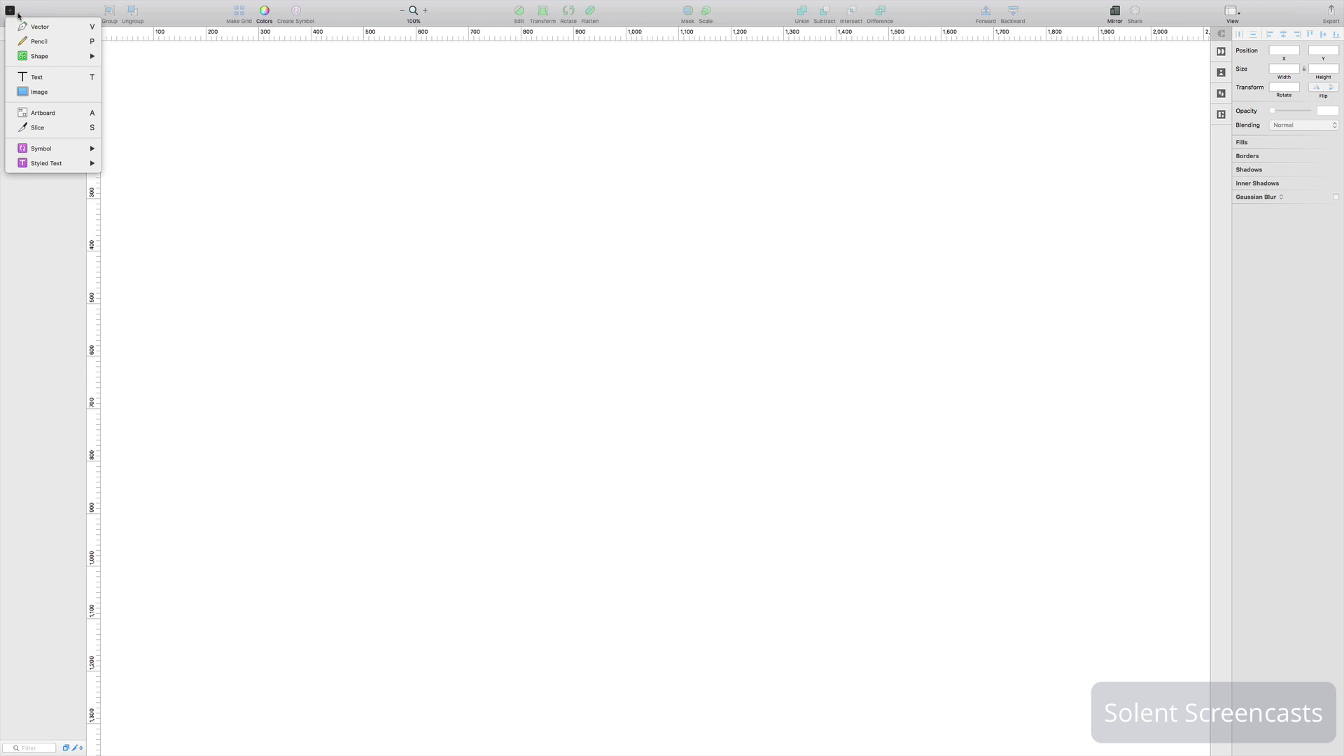
pyautogui.click(71, 122)
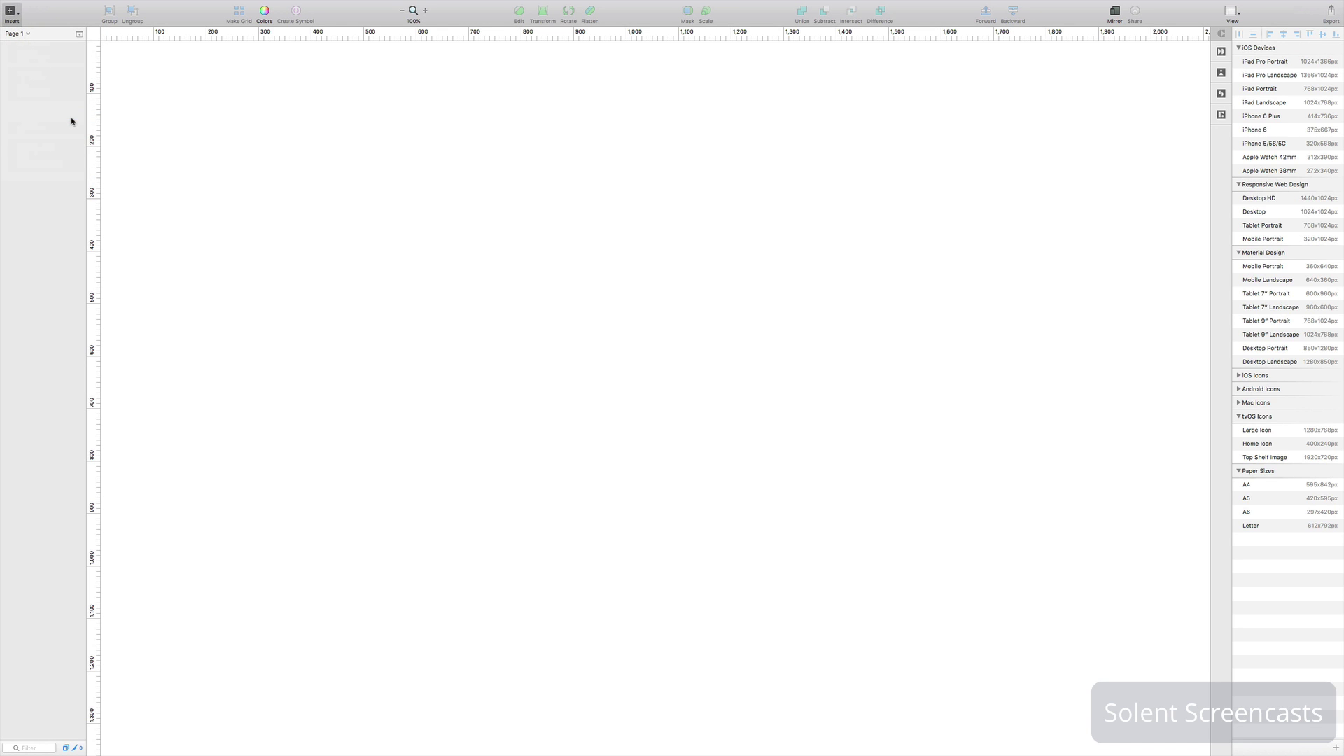
pyautogui.click(1281, 144)
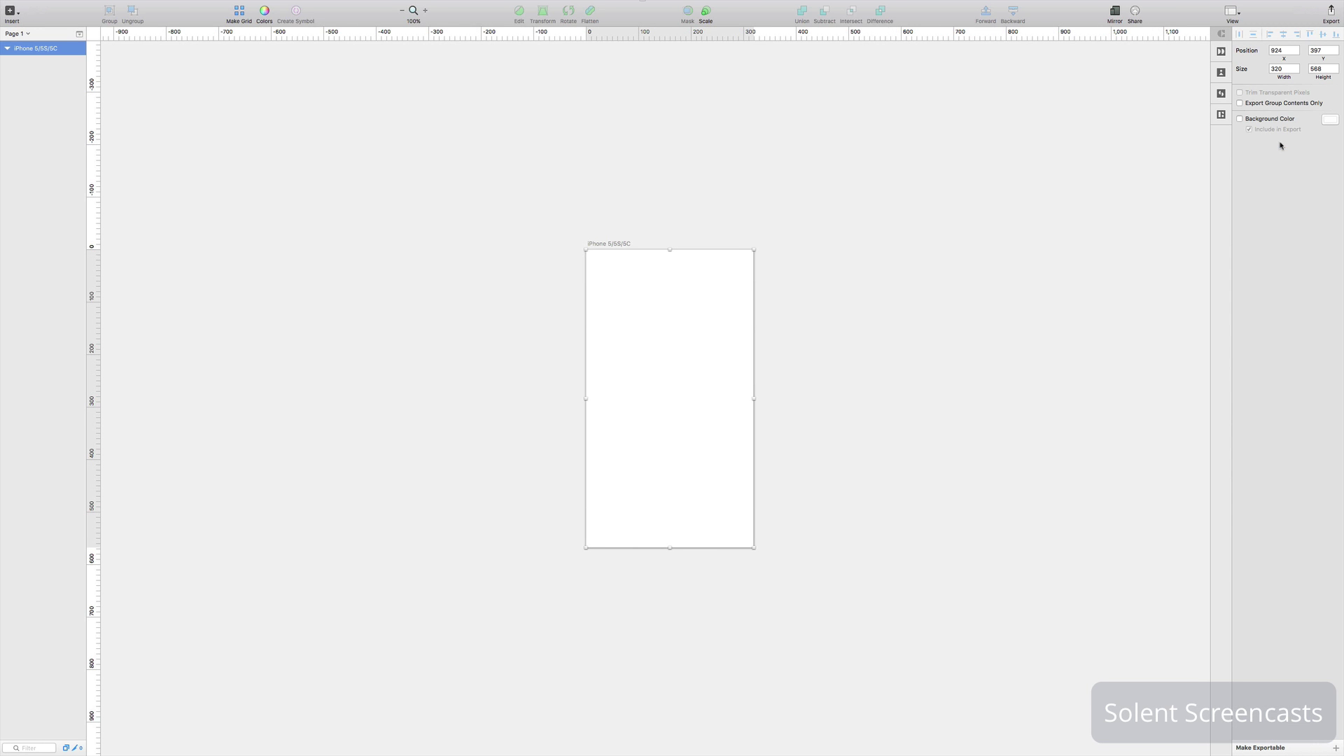
pyautogui.scroll(-1, 691, 294)
pyautogui.hscroll(1, 691, 294)
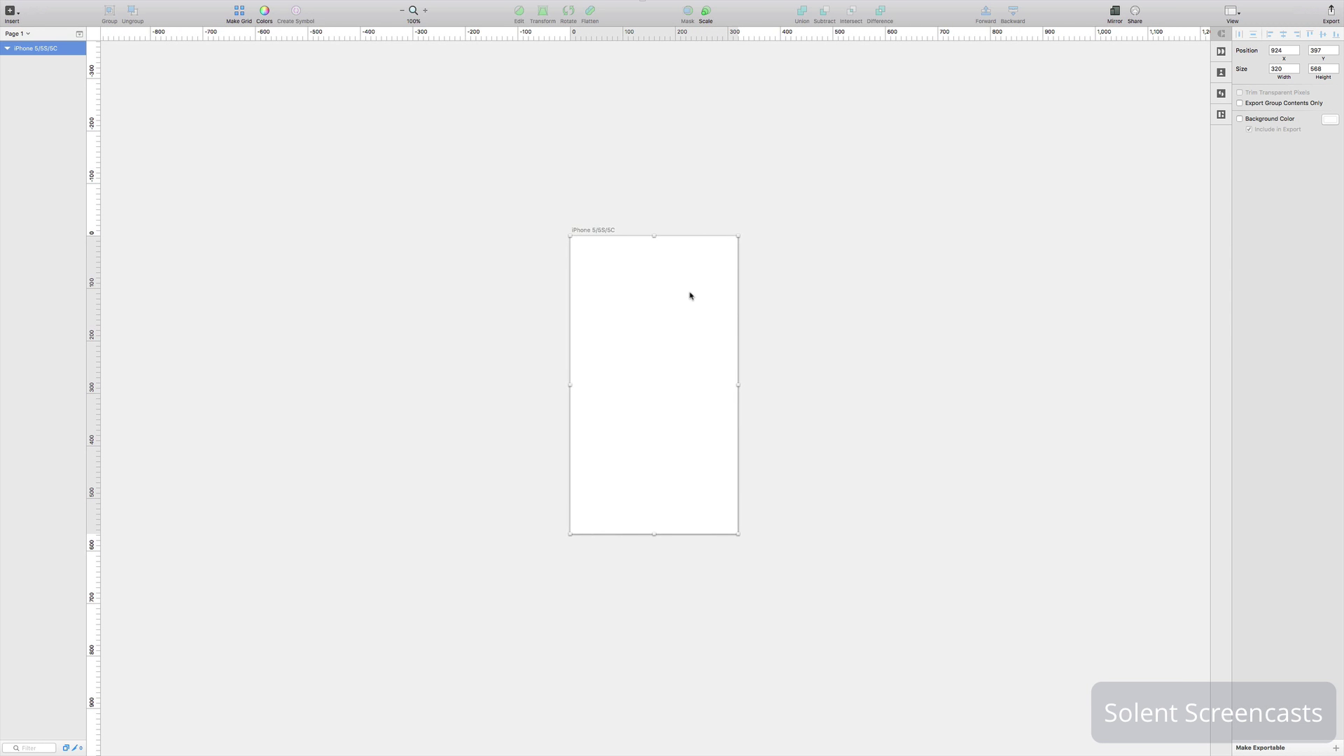
pyautogui.scroll(5, 690, 295)
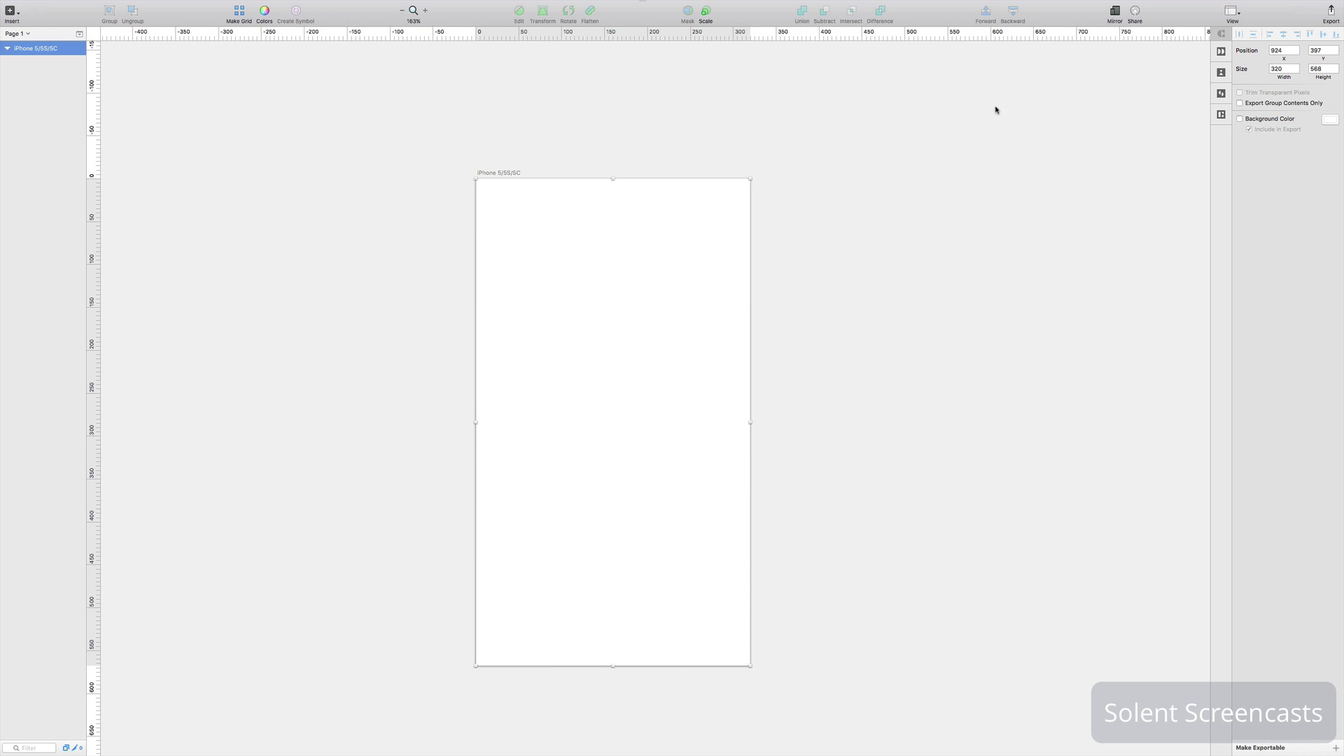
# Draw a wide borderless red rectangle near the top of the artboard.
pyautogui.click(18, 14)
pyautogui.moveTo(35, 54)
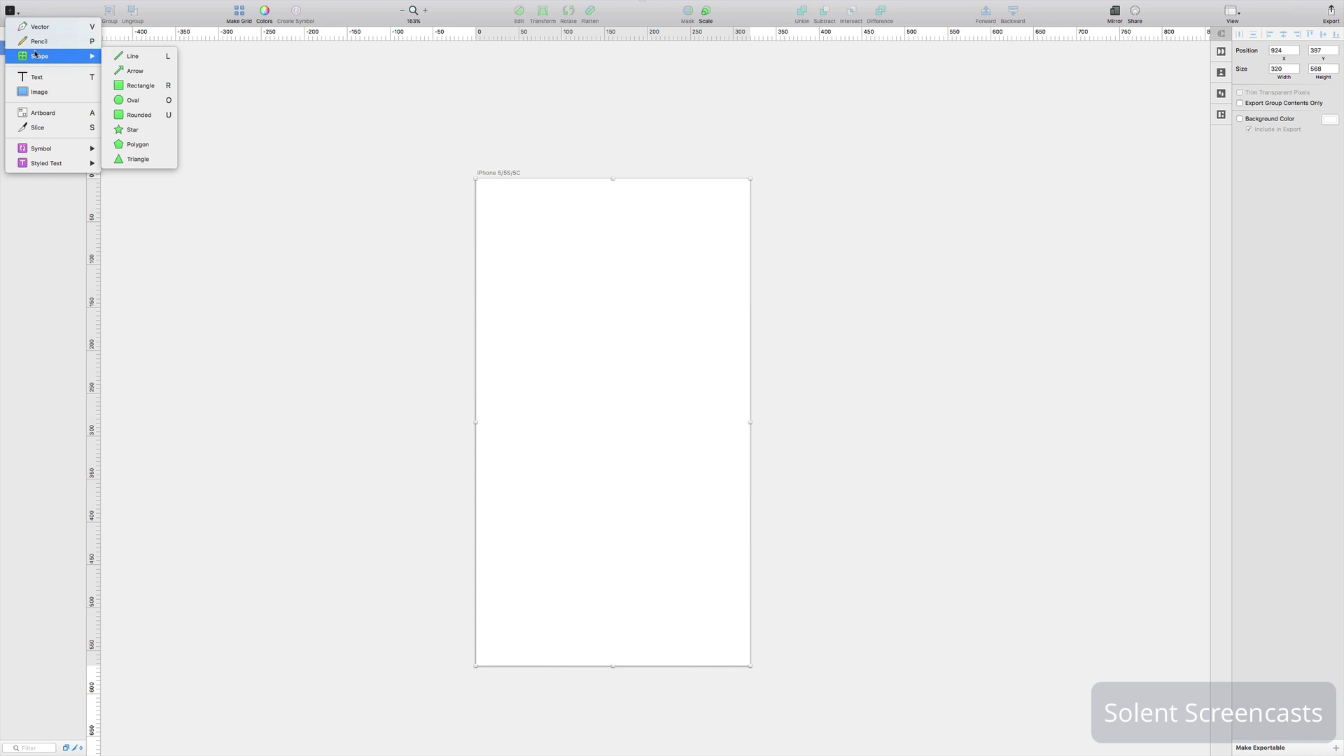
pyautogui.click(164, 87)
pyautogui.moveTo(488, 198); pyautogui.dragTo(738, 272)
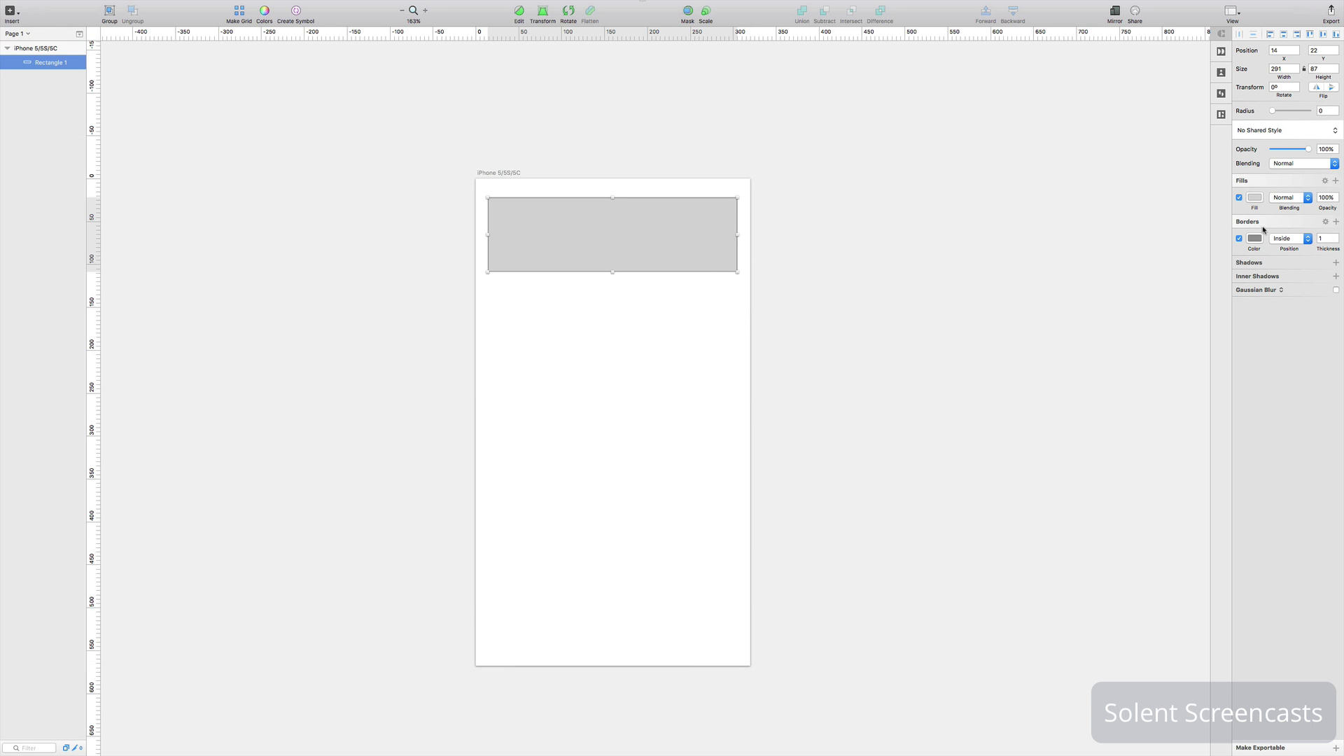
pyautogui.click(1239, 239)
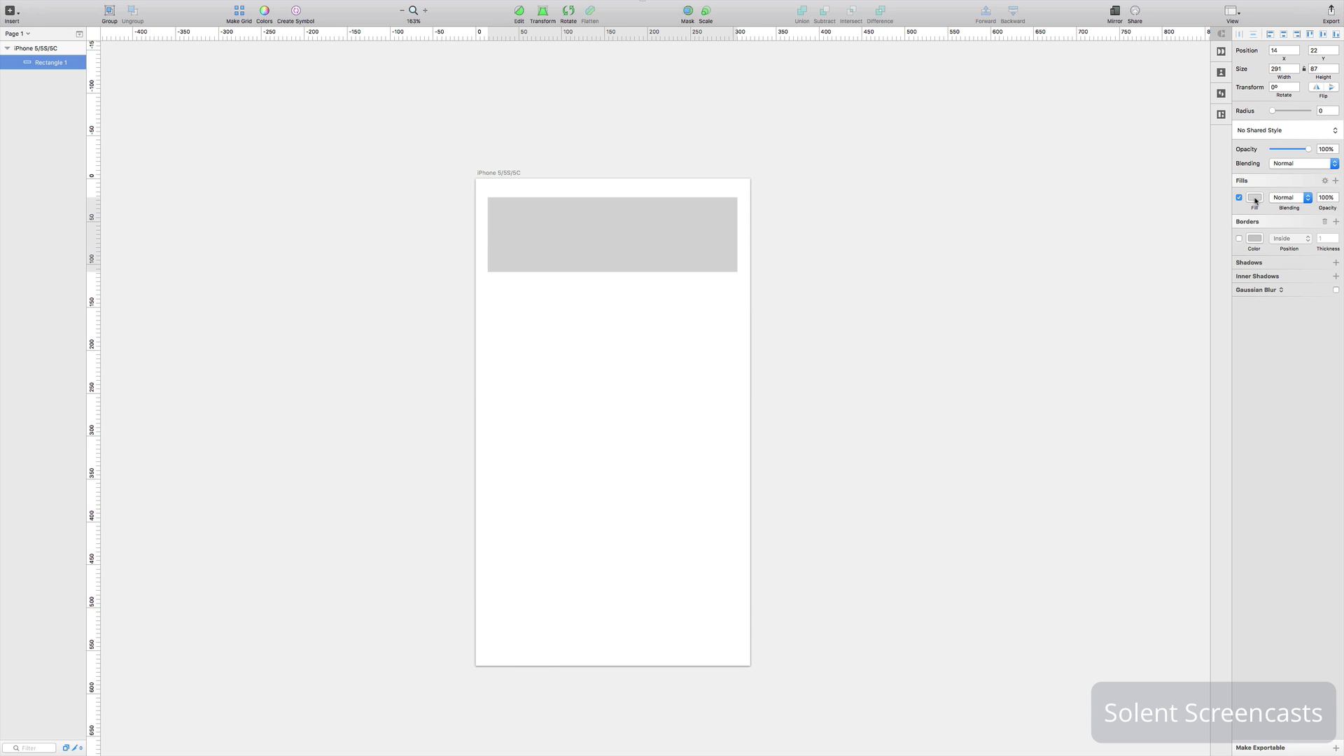
pyautogui.click(1255, 198)
pyautogui.click(1317, 245)
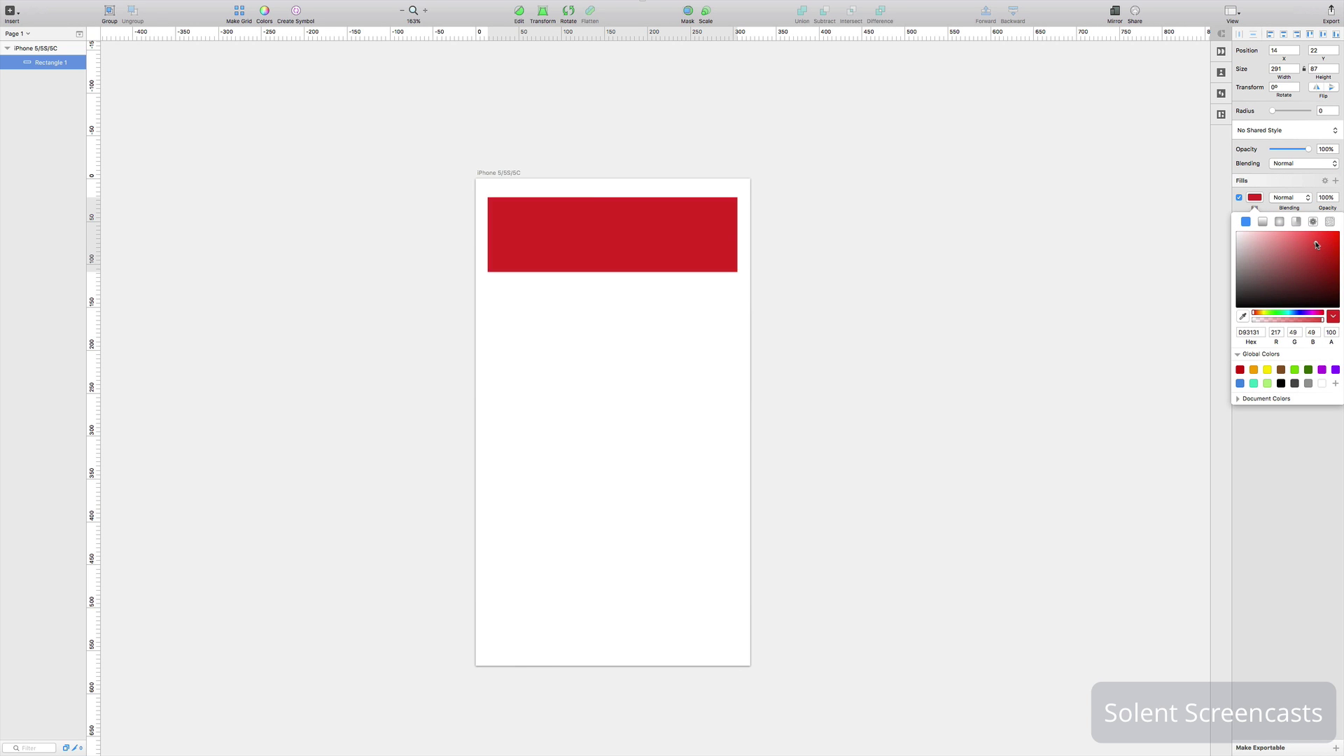
# Duplicate the red rectangle downward and recolour the copies blue and teal.
pyautogui.click(647, 244)
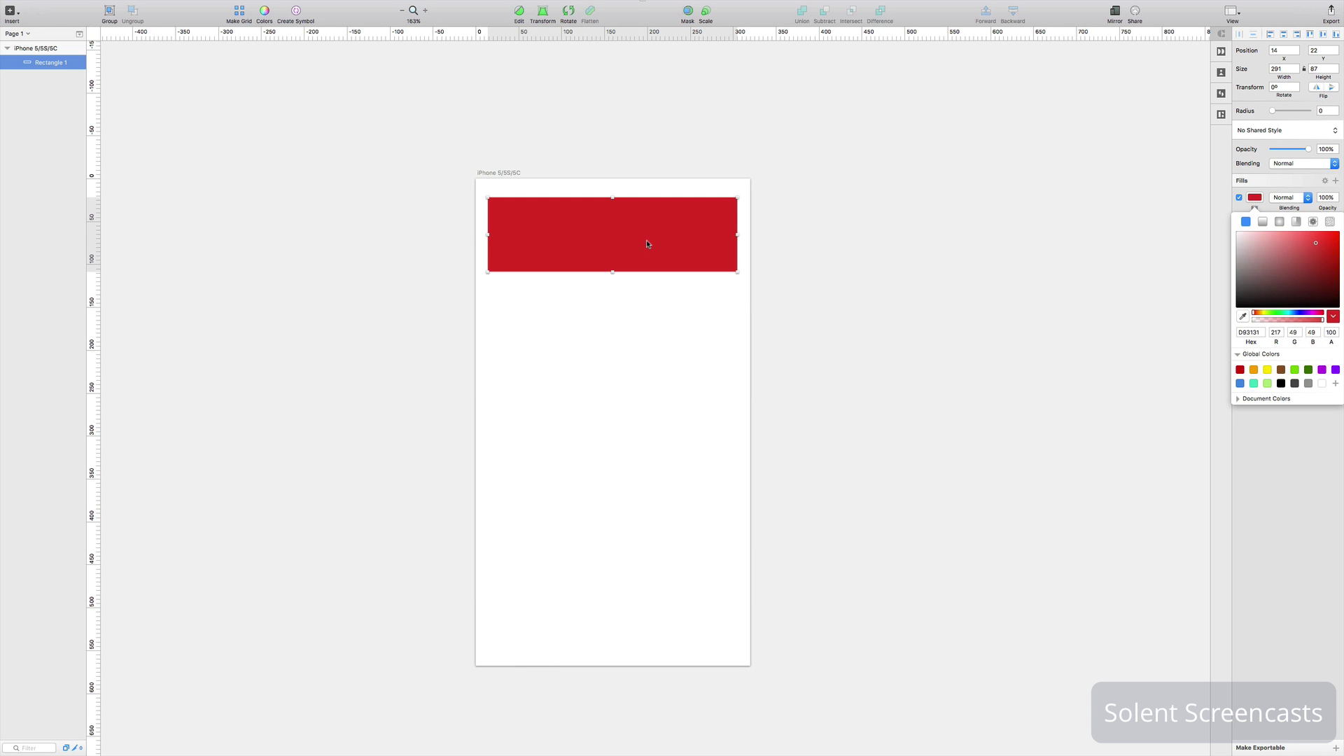
pyautogui.moveTo(647, 243); pyautogui.dragTo(610, 441)
pyautogui.click(1240, 383)
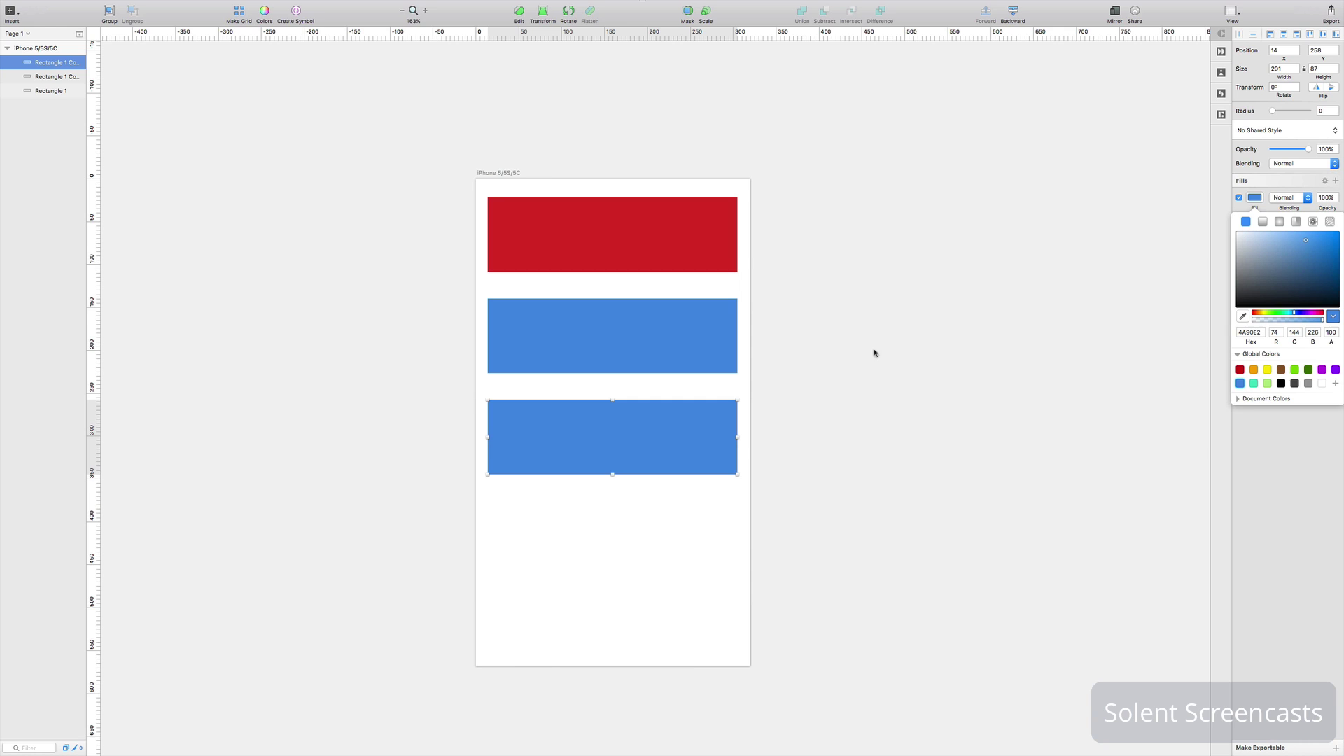
pyautogui.click(1254, 383)
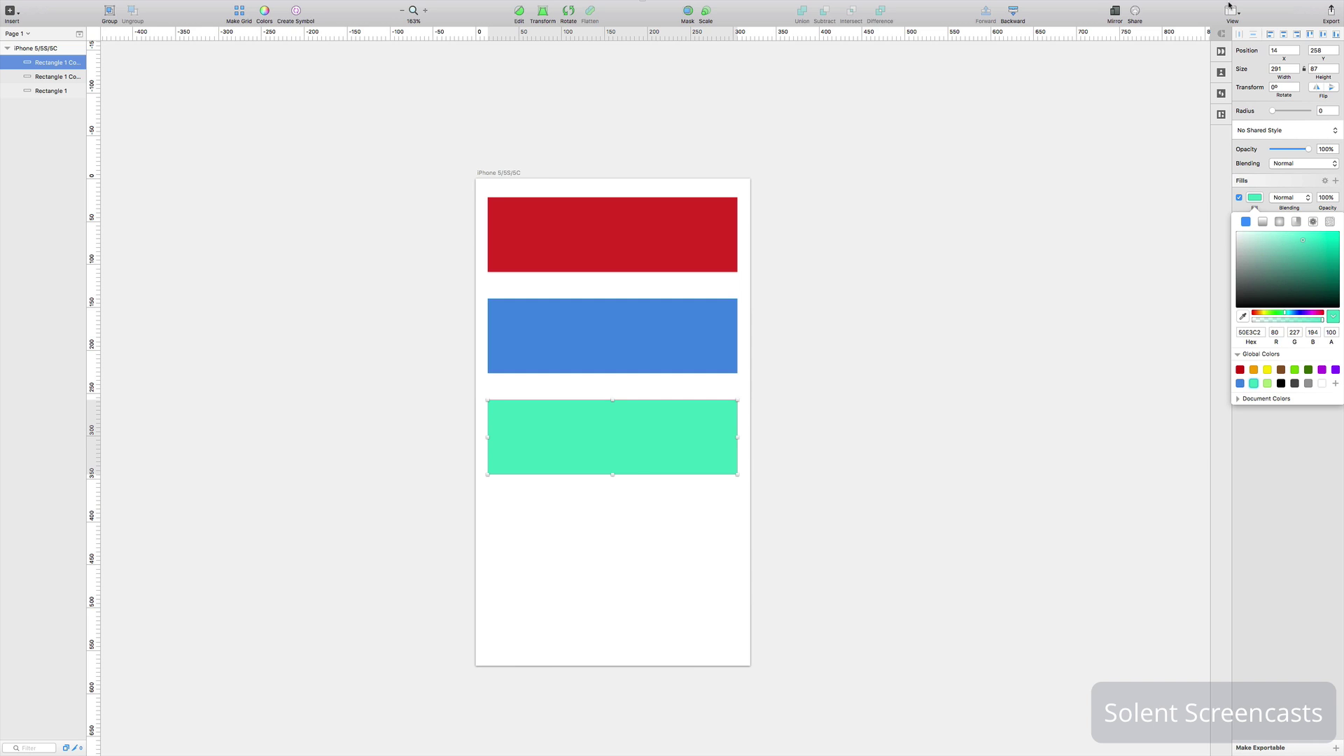
# Add a Type something text layer and line it up under the rectangles.
pyautogui.click(10, 11)
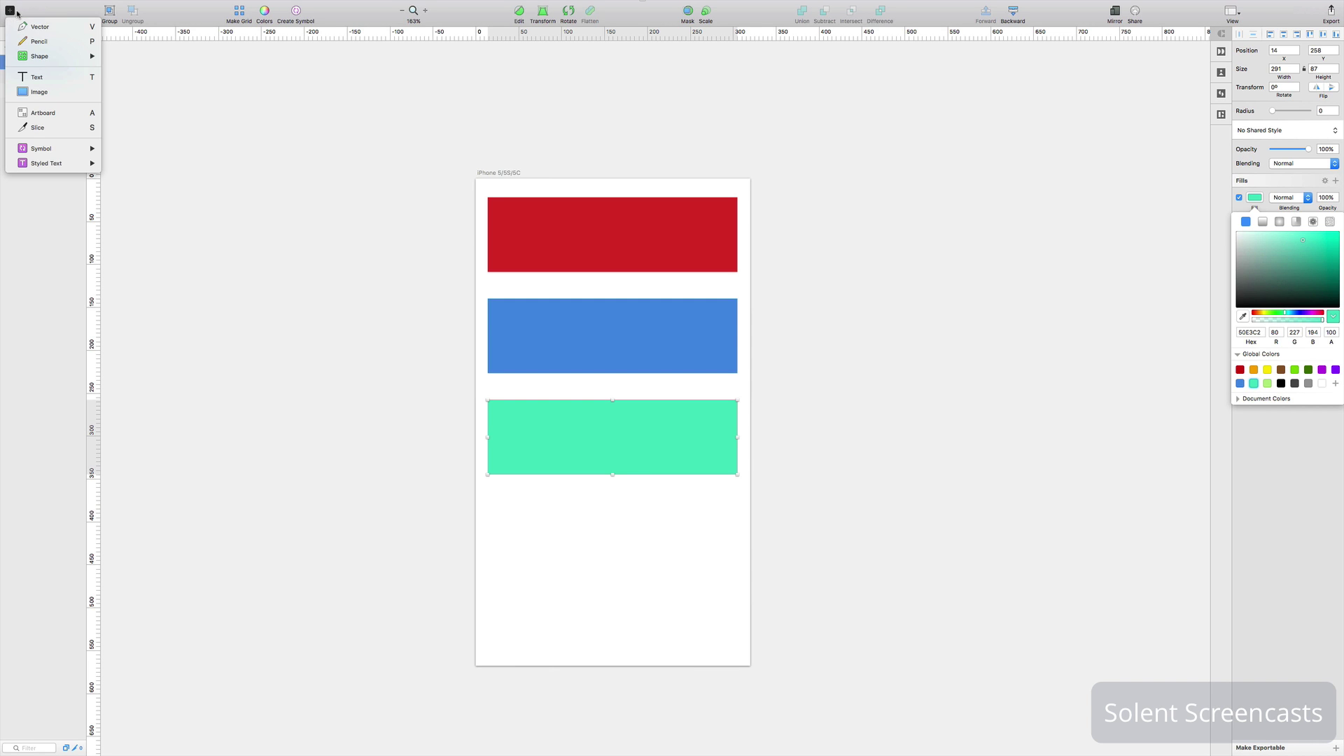
pyautogui.moveTo(38, 56)
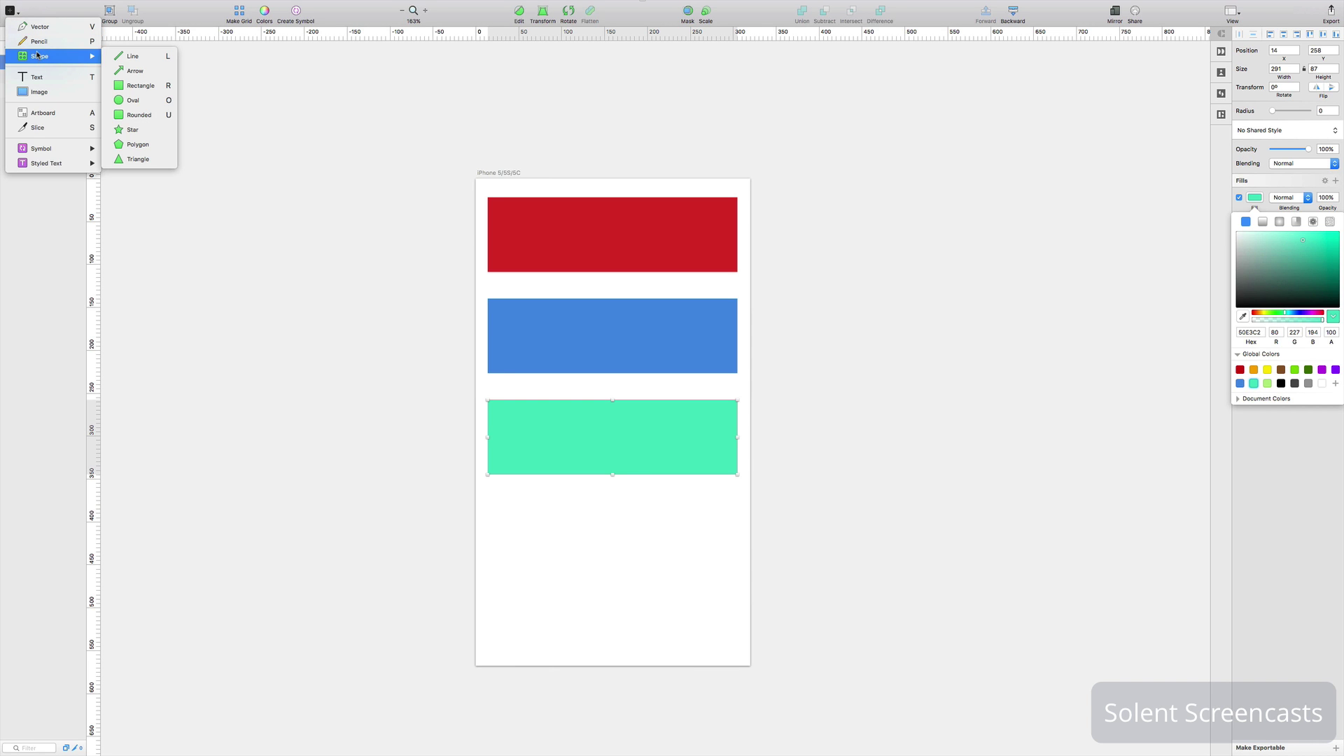
pyautogui.click(82, 77)
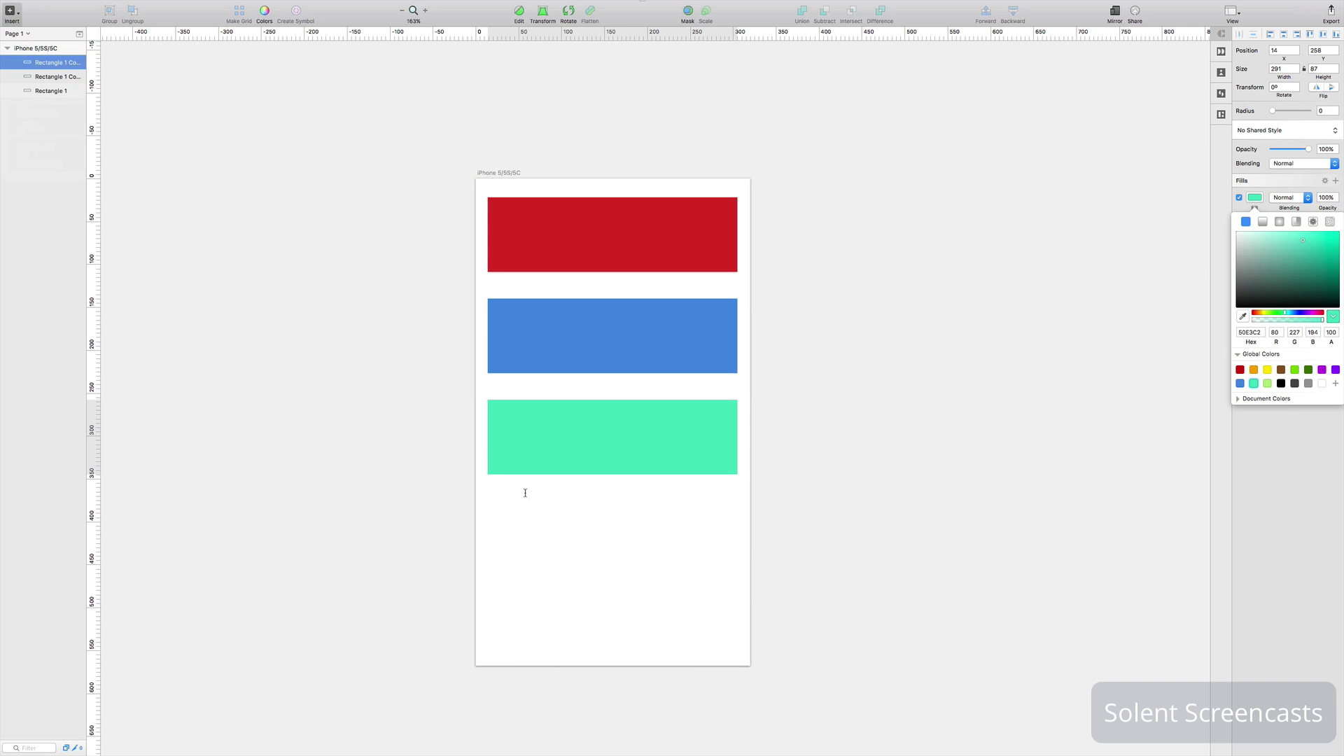
pyautogui.click(549, 525)
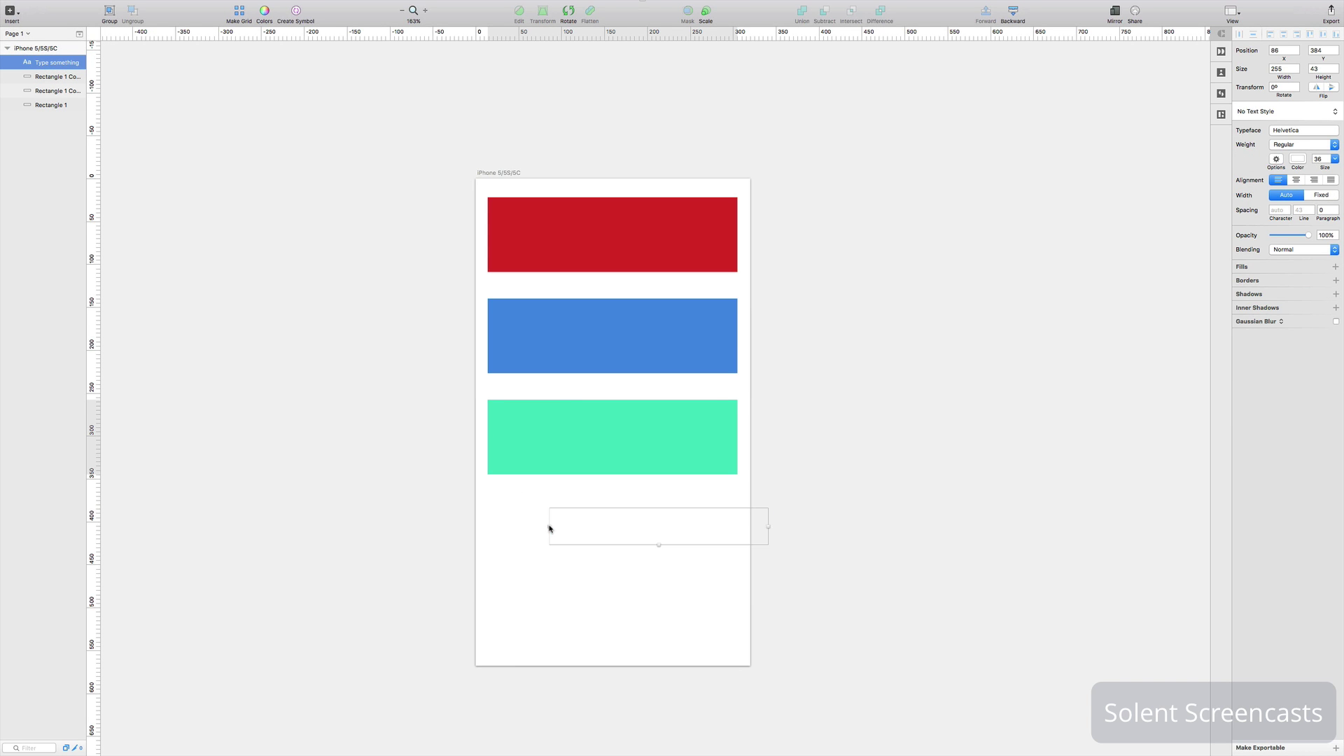
pyautogui.click(882, 555)
pyautogui.moveTo(684, 537); pyautogui.dragTo(634, 522)
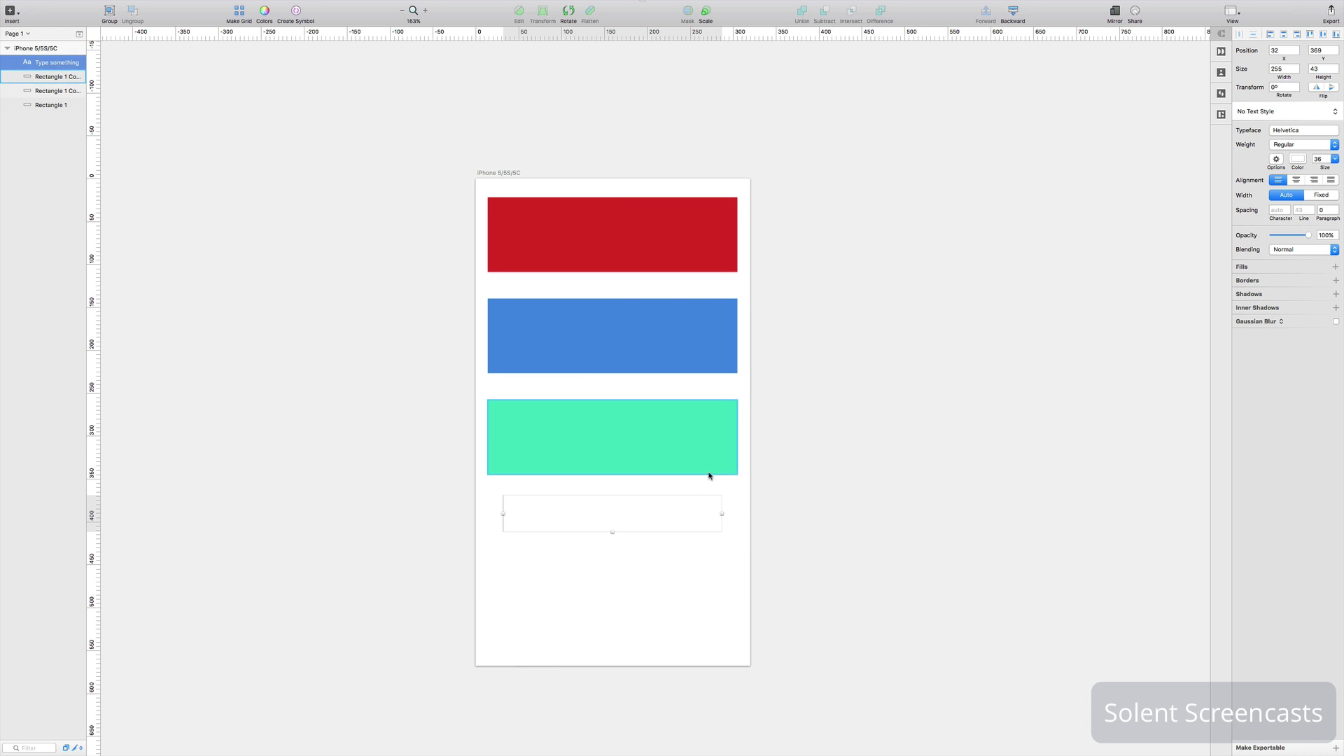
pyautogui.click(679, 561)
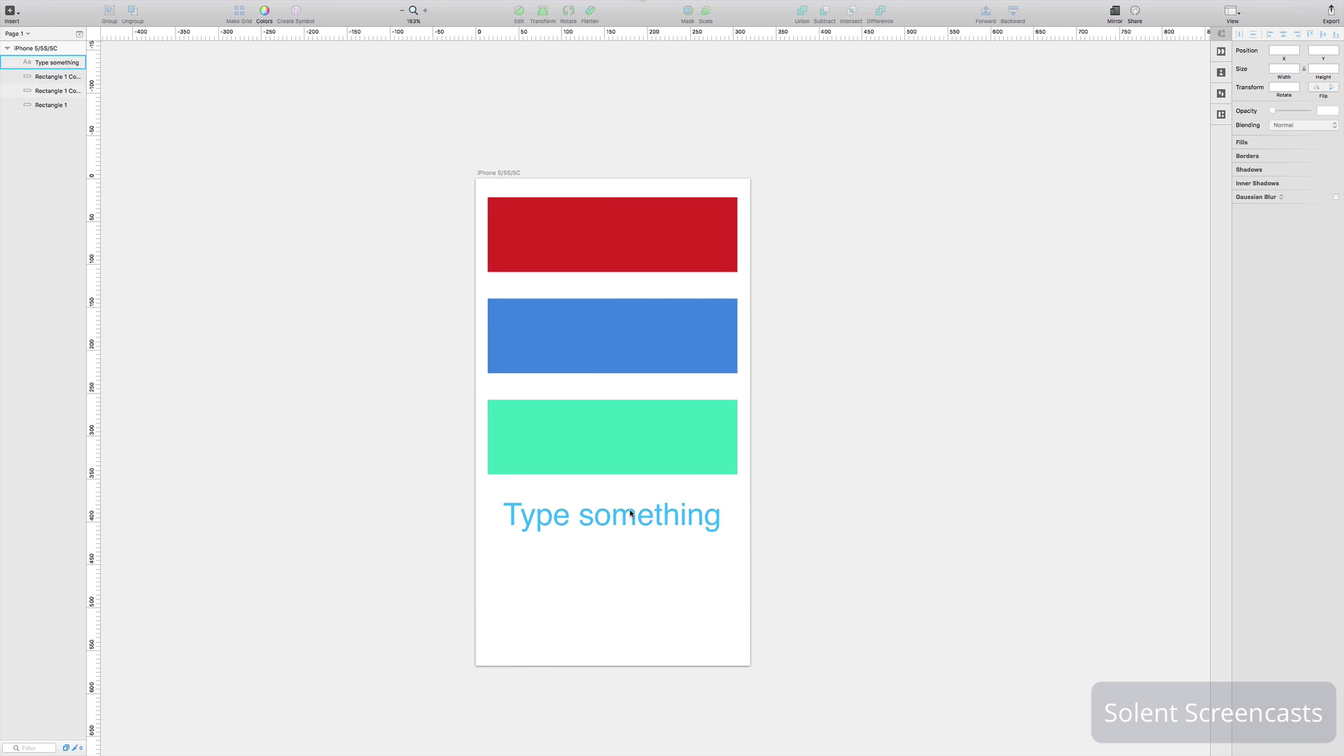
# Make the Type something text black and duplicate it just below the original.
pyautogui.click(630, 516)
pyautogui.doubleClick(630, 516)
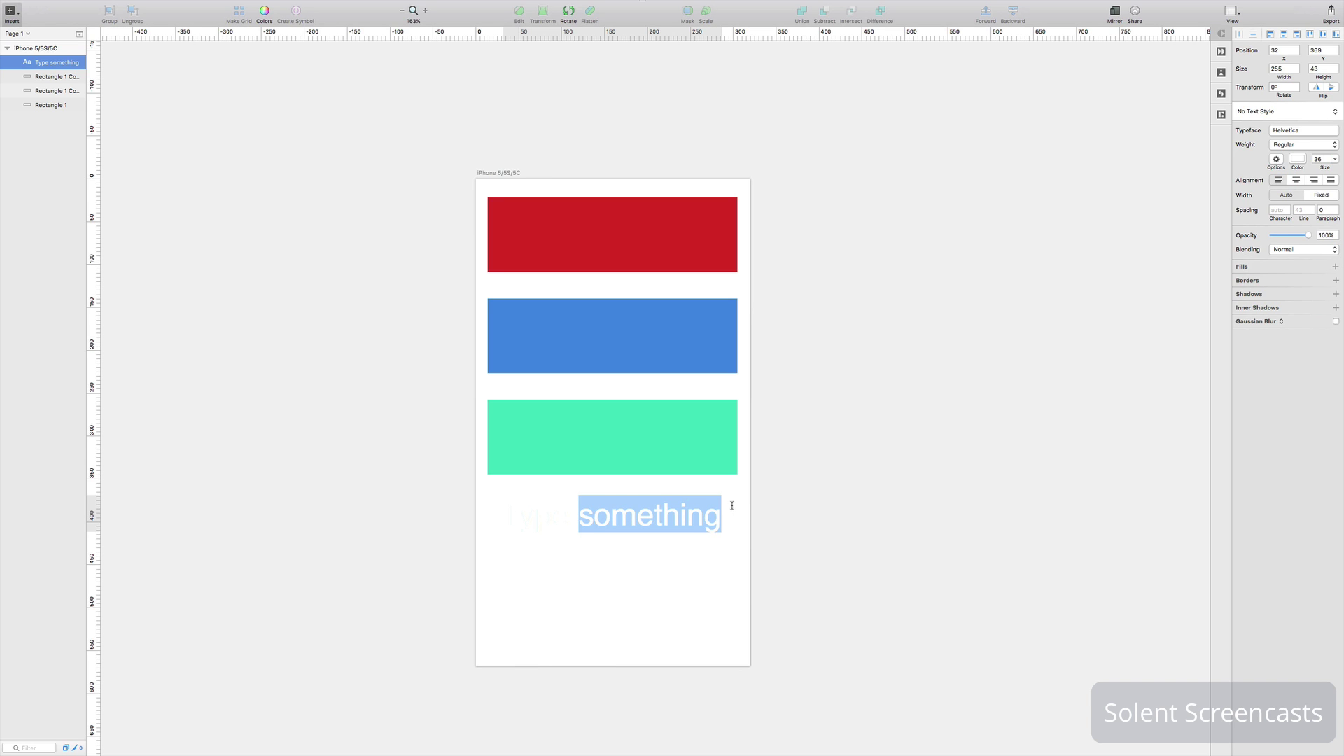
pyautogui.moveTo(724, 514); pyautogui.dragTo(502, 520)
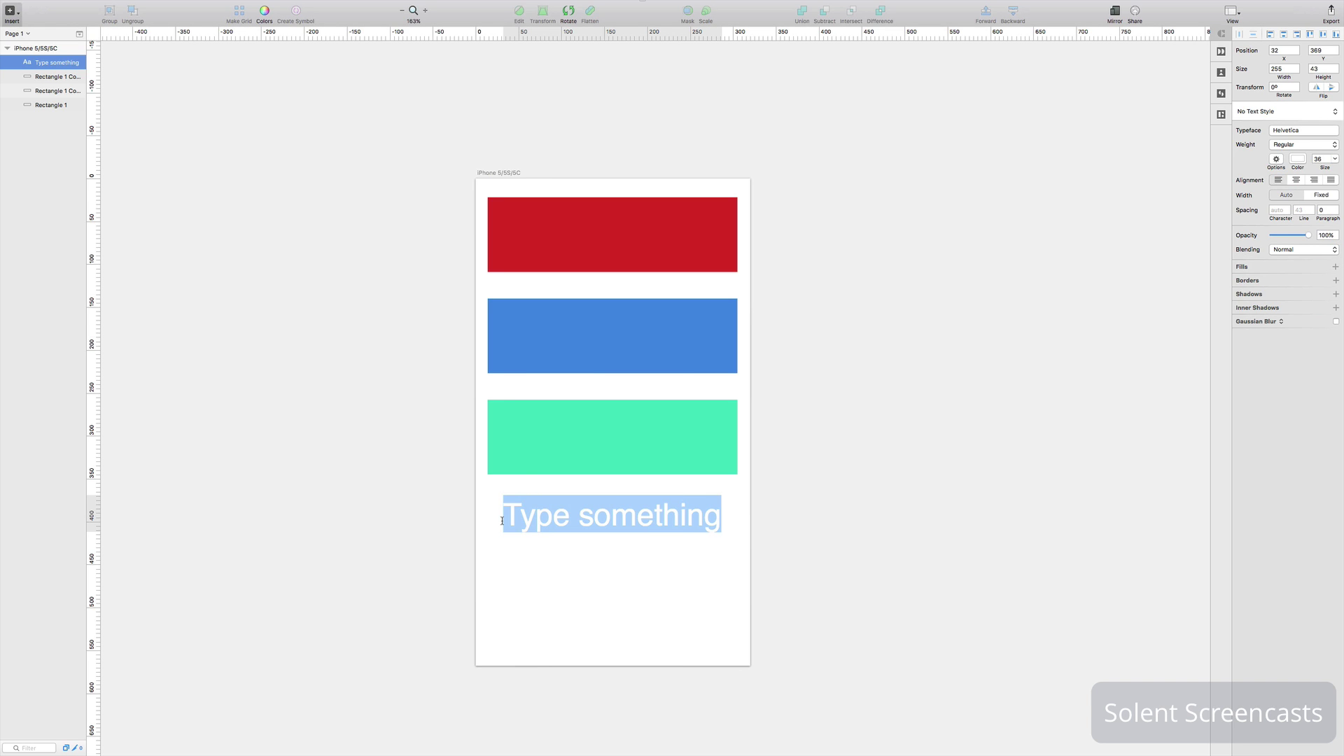
pyautogui.click(1299, 160)
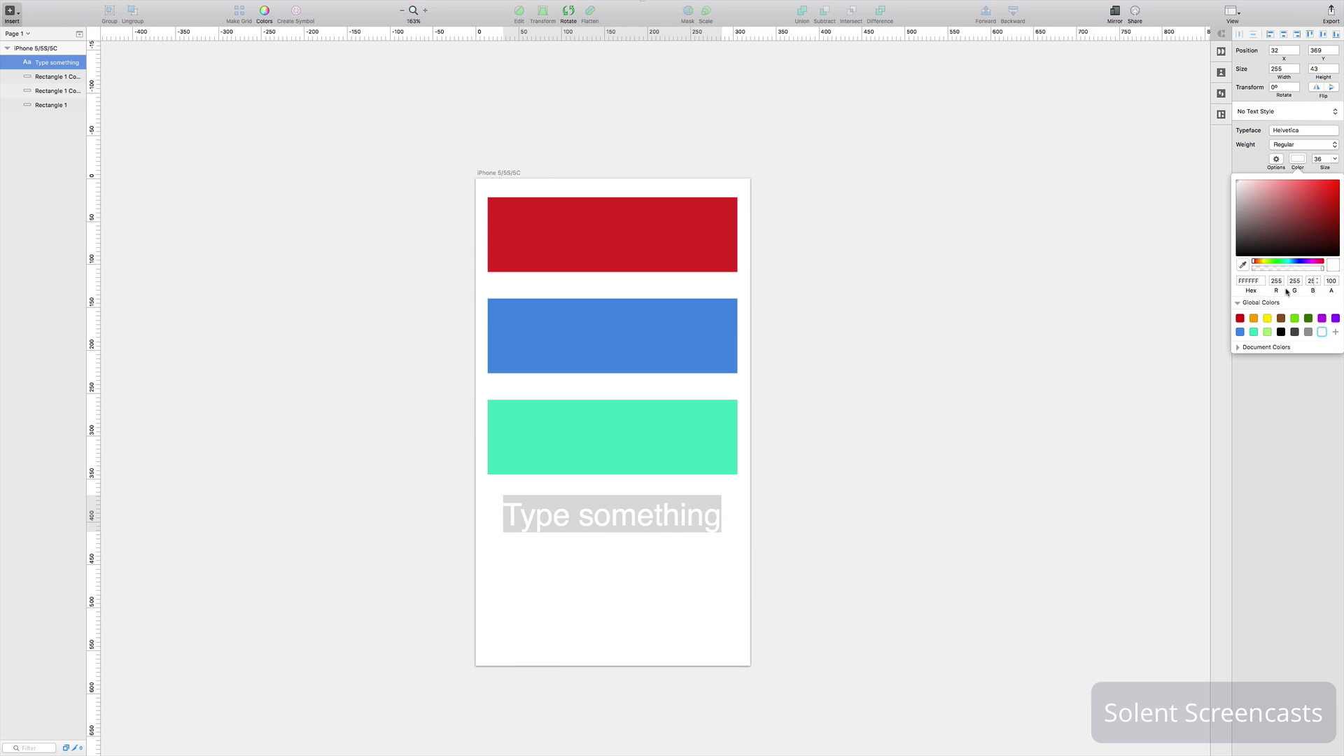
pyautogui.click(1282, 332)
pyautogui.click(689, 545)
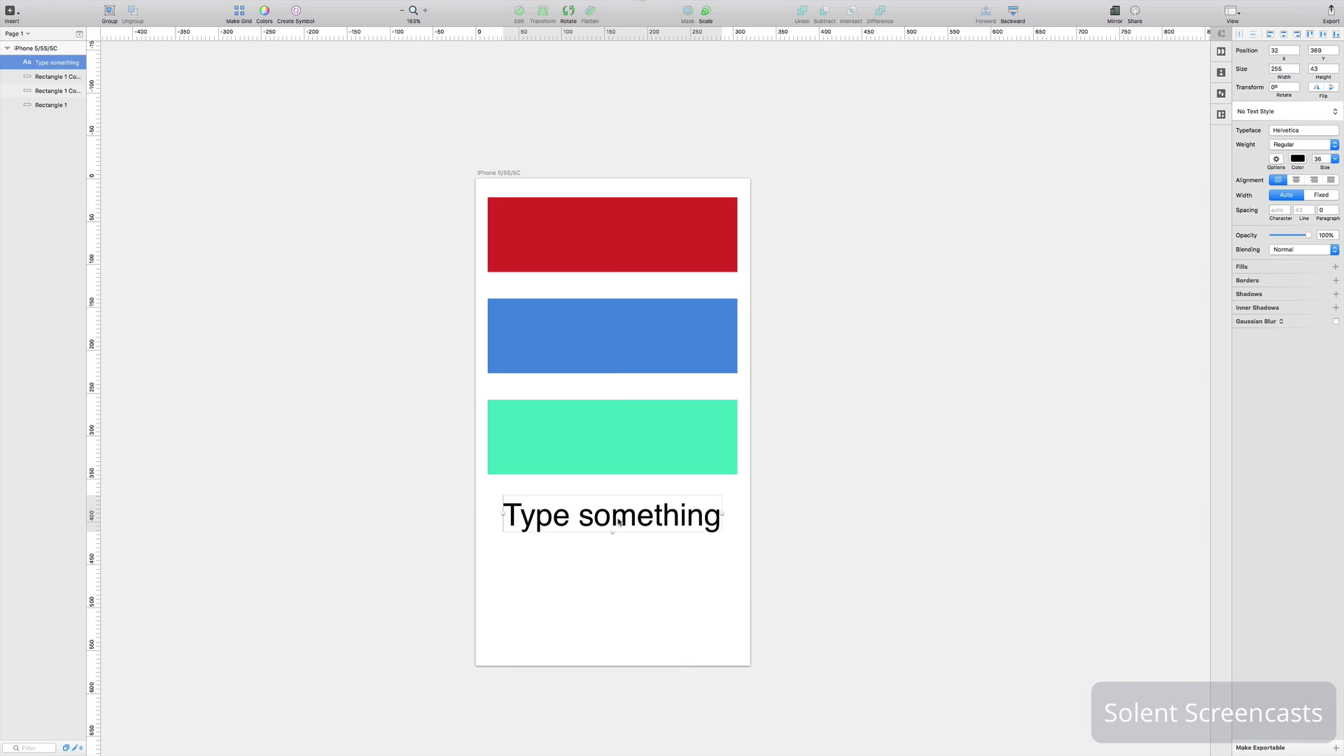
pyautogui.moveTo(619, 522); pyautogui.dragTo(616, 578)
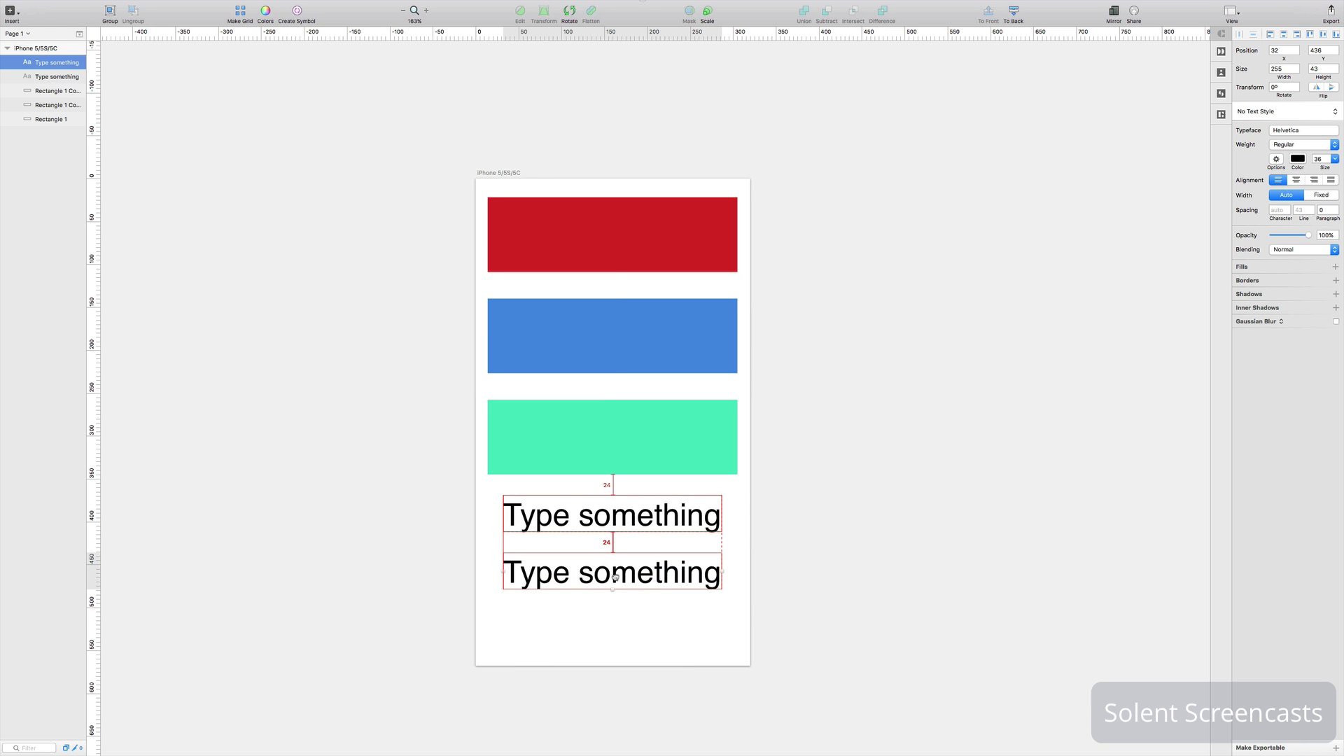
pyautogui.click(630, 516)
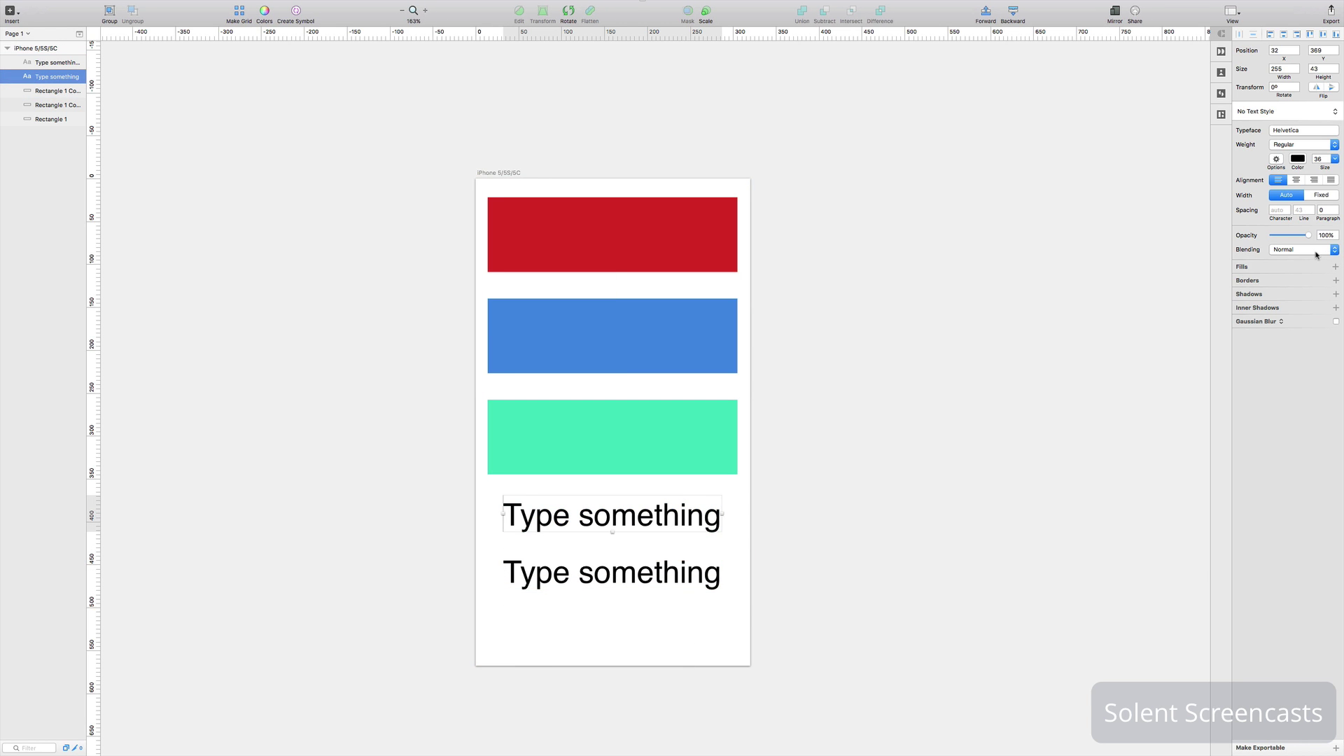
# Change the upper heading's typeface to Birch Std and centre it on the artboard.
pyautogui.click(1332, 130)
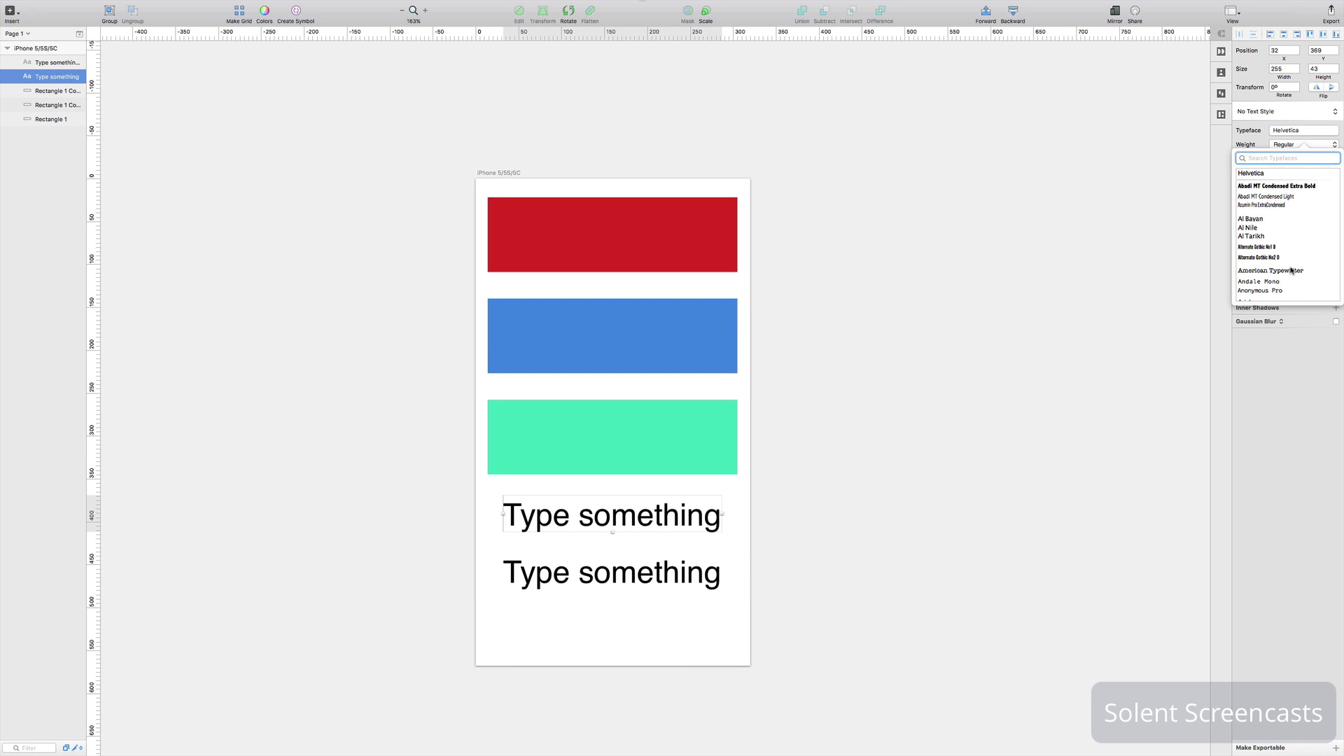
pyautogui.scroll(-5, 1293, 267)
pyautogui.scroll(-5, 1293, 267)
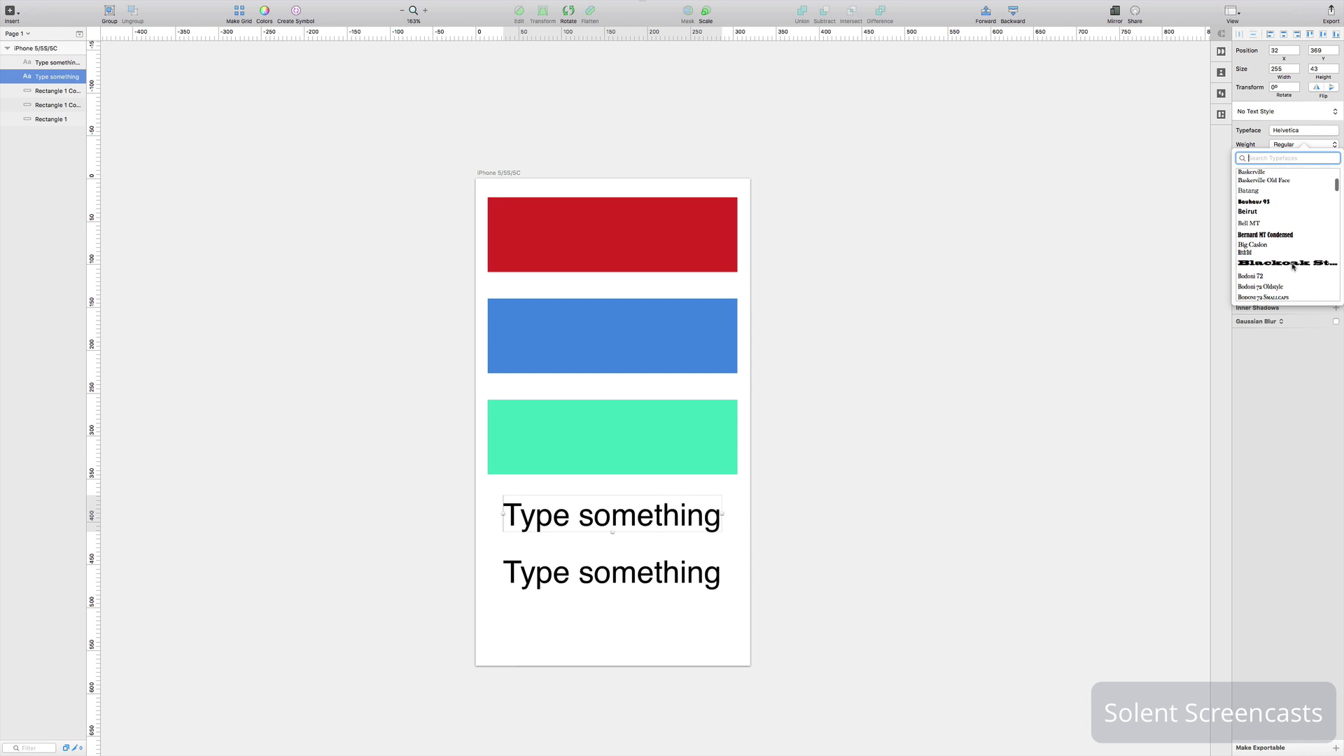
pyautogui.click(1293, 264)
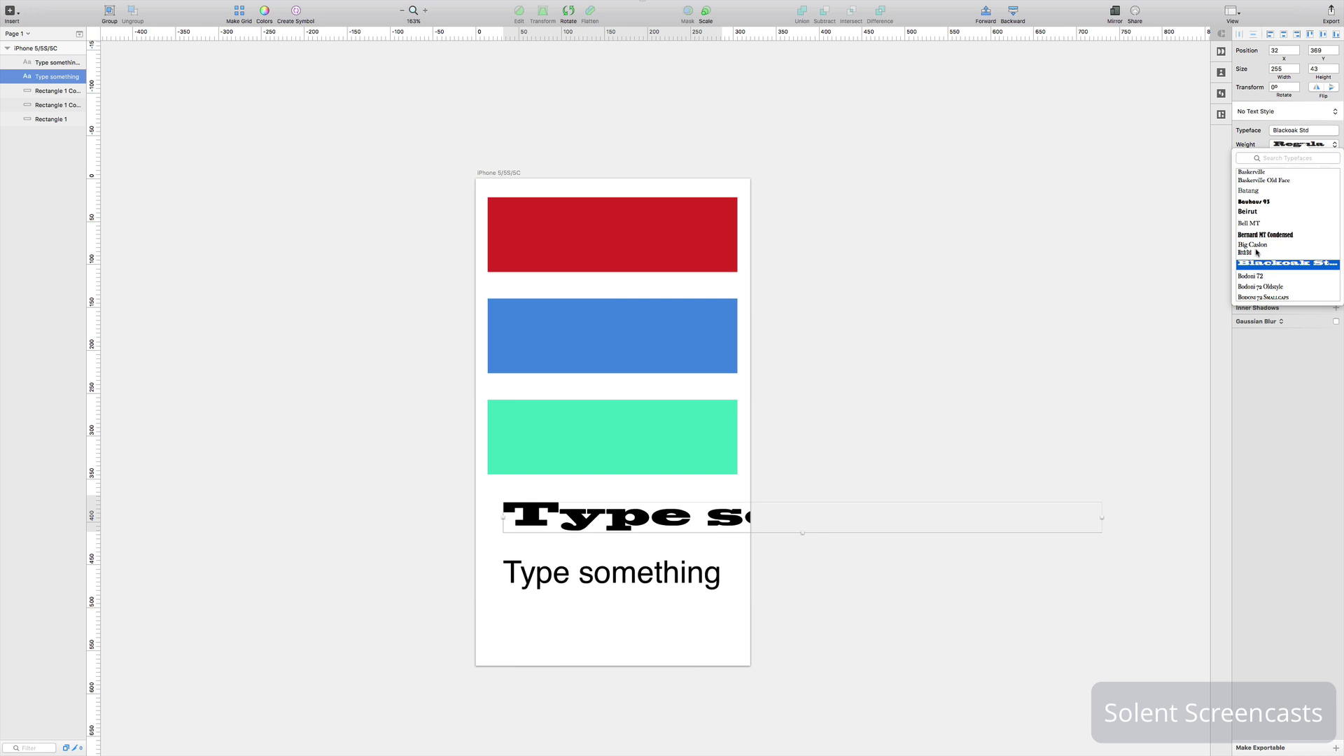
pyautogui.click(1257, 254)
pyautogui.moveTo(550, 518); pyautogui.dragTo(594, 517)
pyautogui.click(1237, 452)
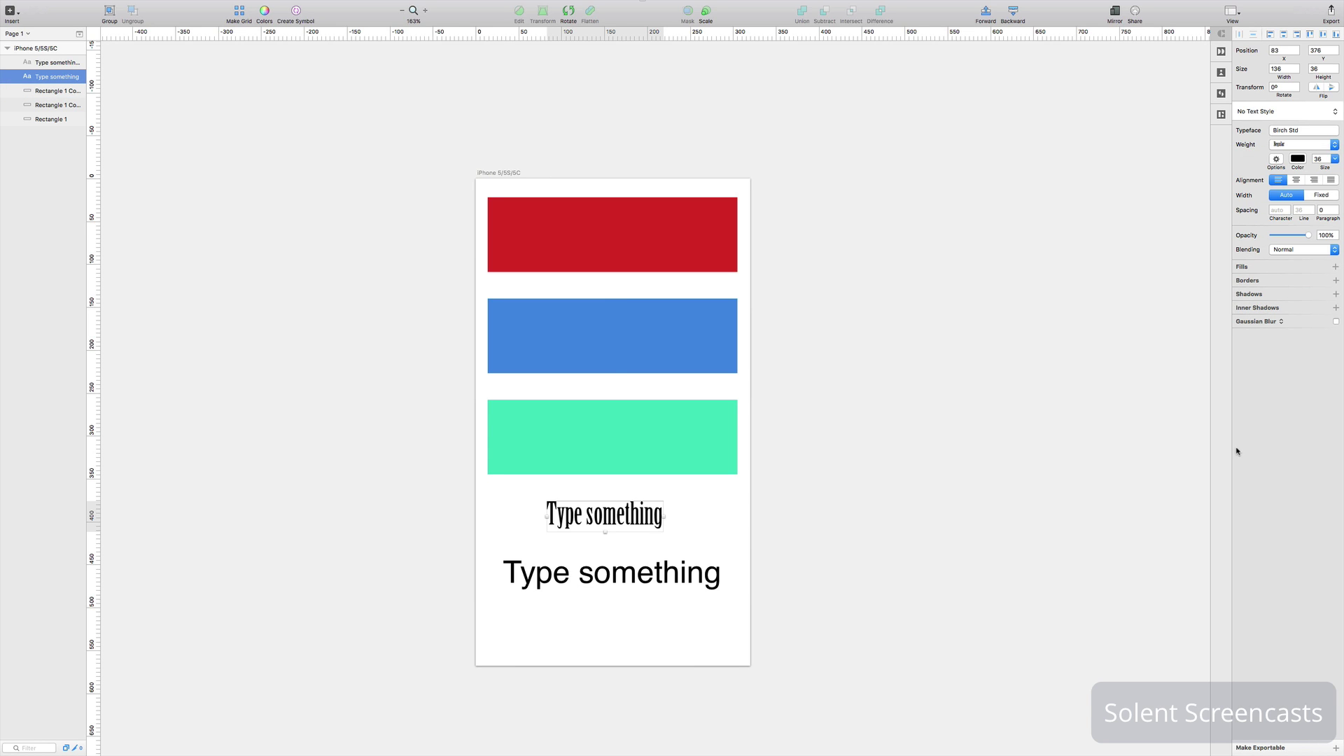
# Set the heading's font size to 48 and re-centre it.
pyautogui.click(1335, 160)
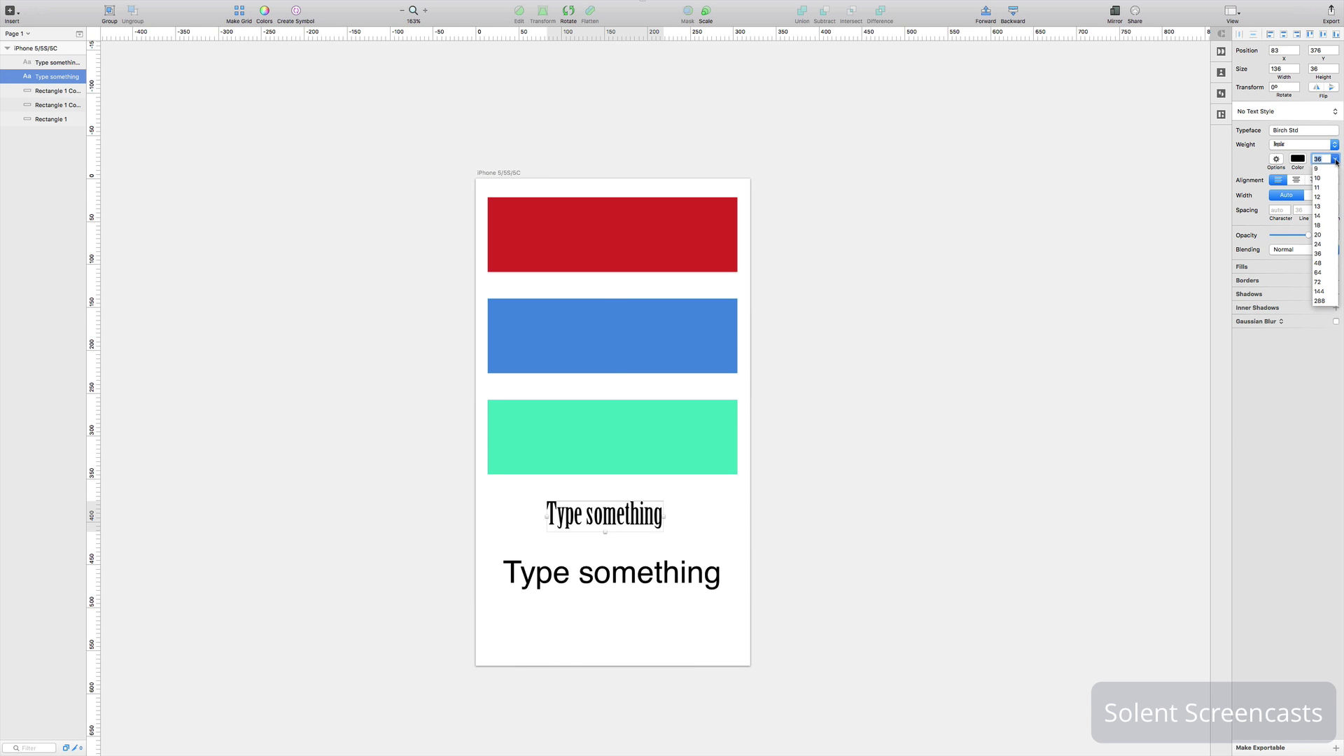
pyautogui.click(1320, 263)
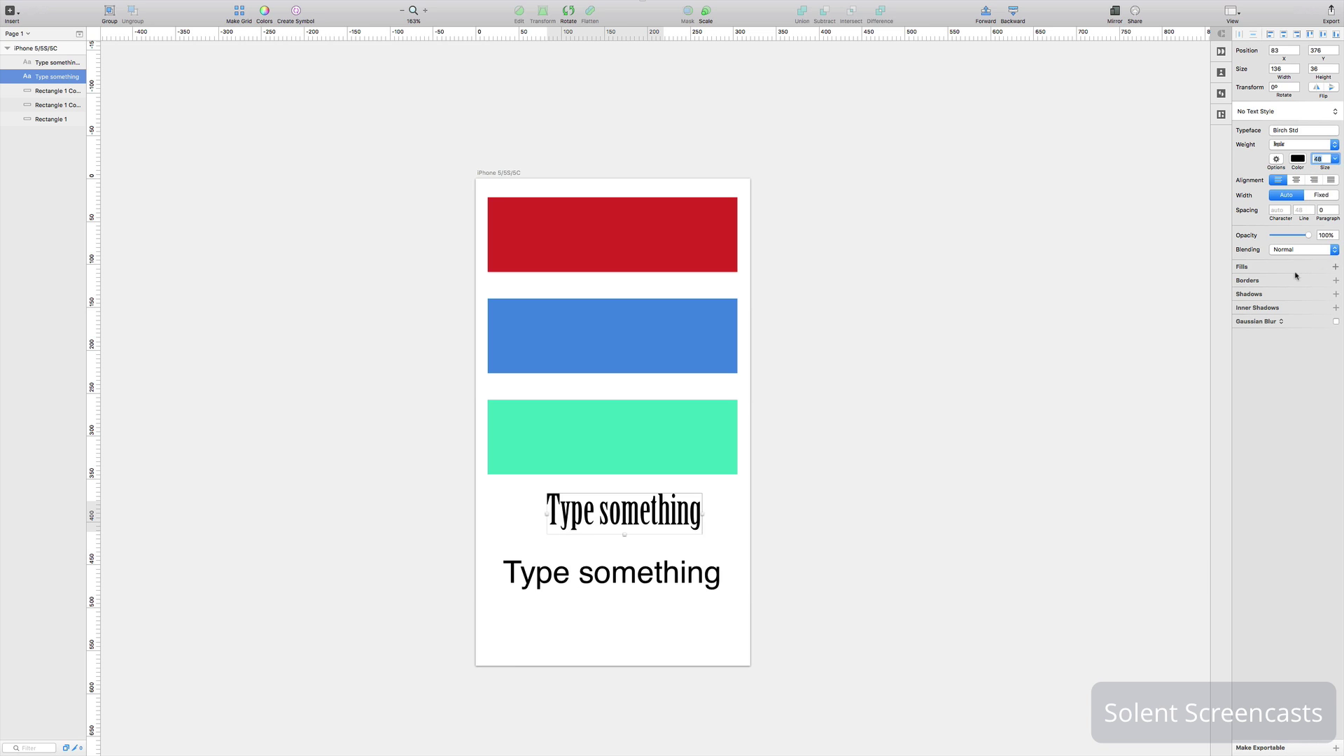
pyautogui.moveTo(678, 498); pyautogui.dragTo(661, 513)
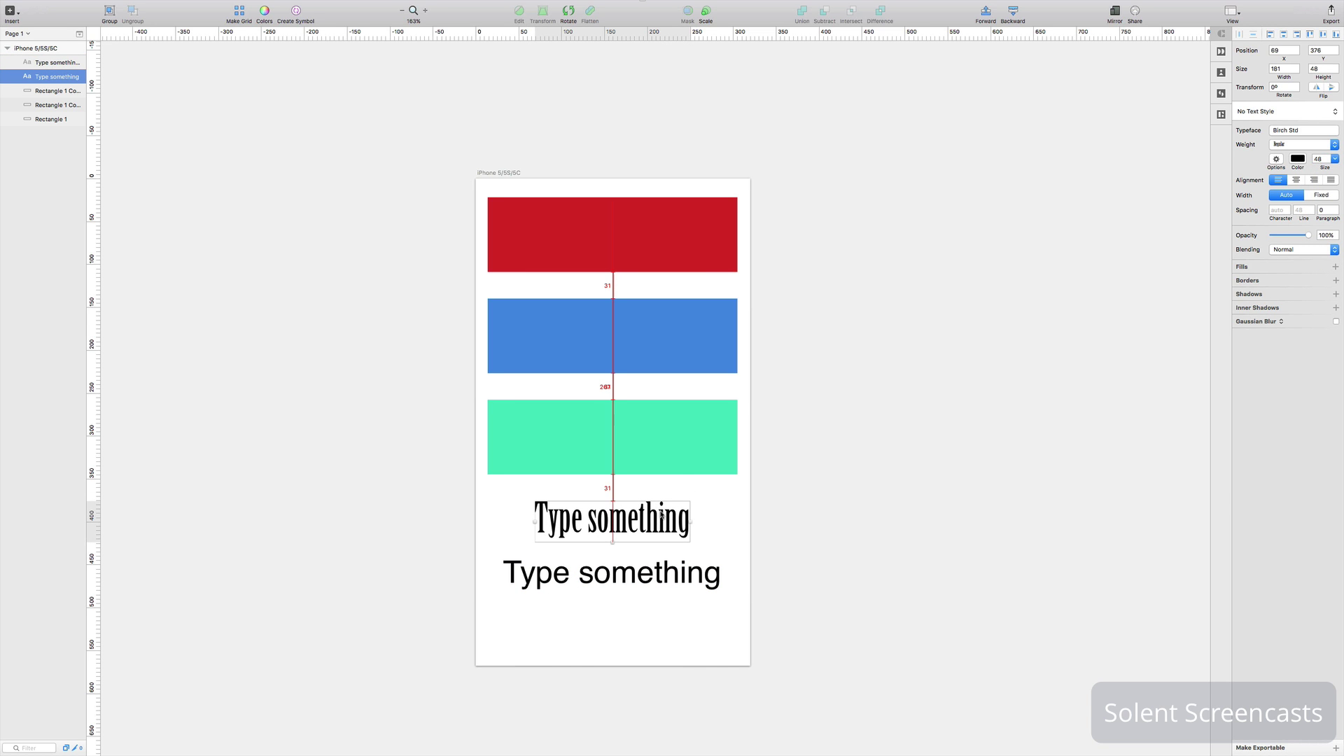
# Use Craft's Create Styles to generate a Styles page from the document.
pyautogui.click(1222, 94)
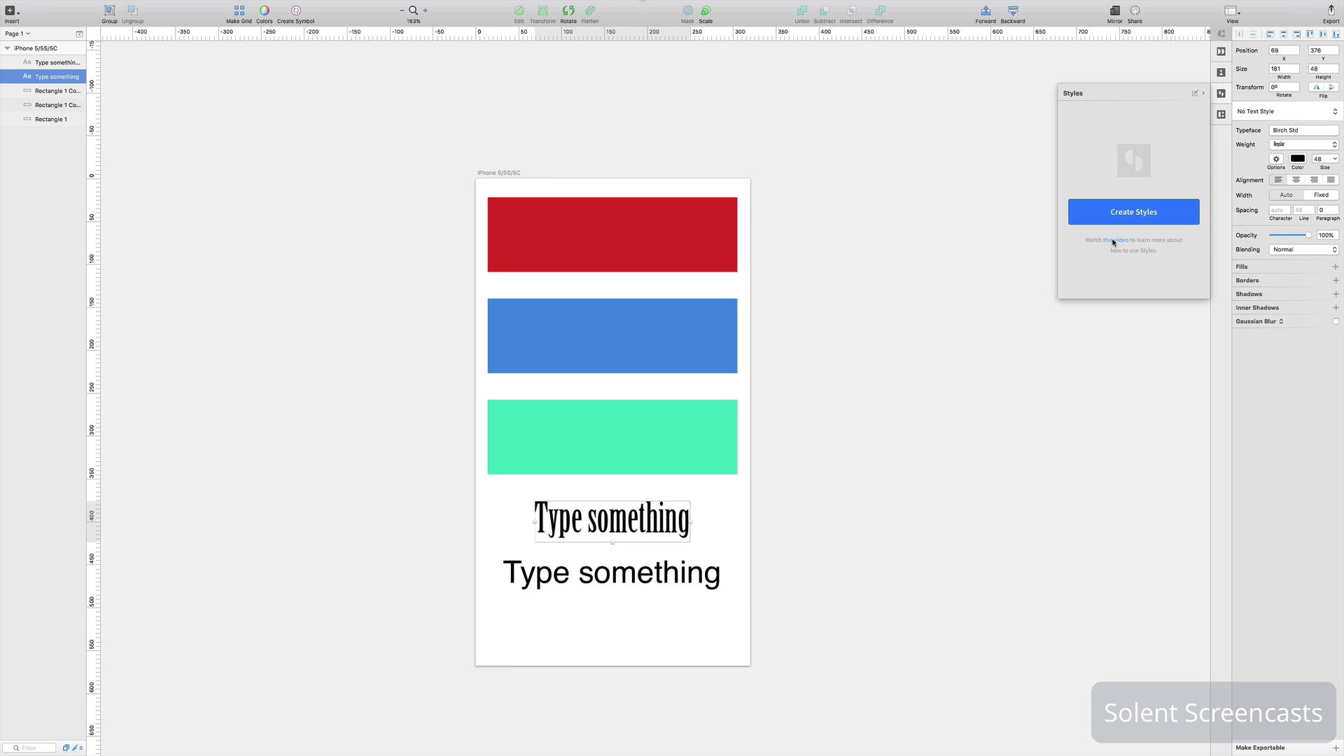
pyautogui.click(1128, 213)
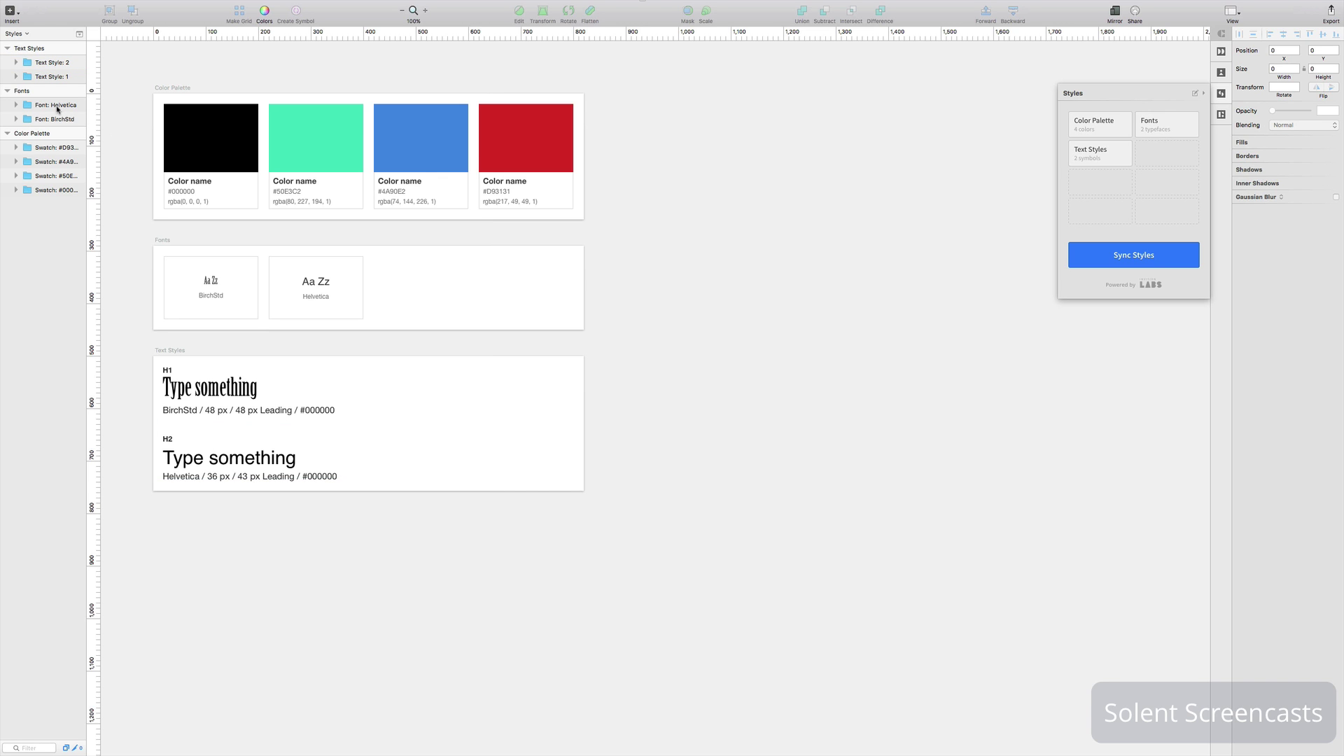
# Switch between the Styles page and Page 1, ending on Page 1 with the lower Helvetica text selected.
pyautogui.click(25, 34)
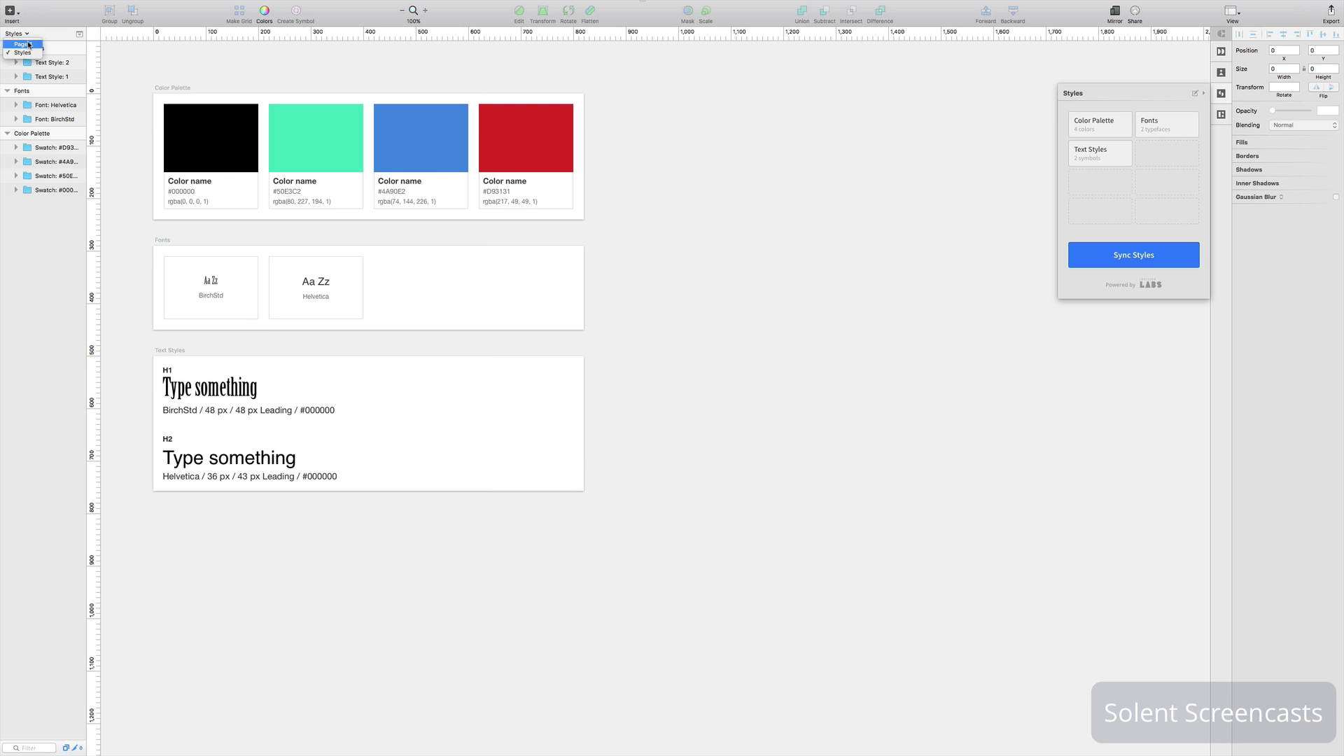
pyautogui.click(28, 45)
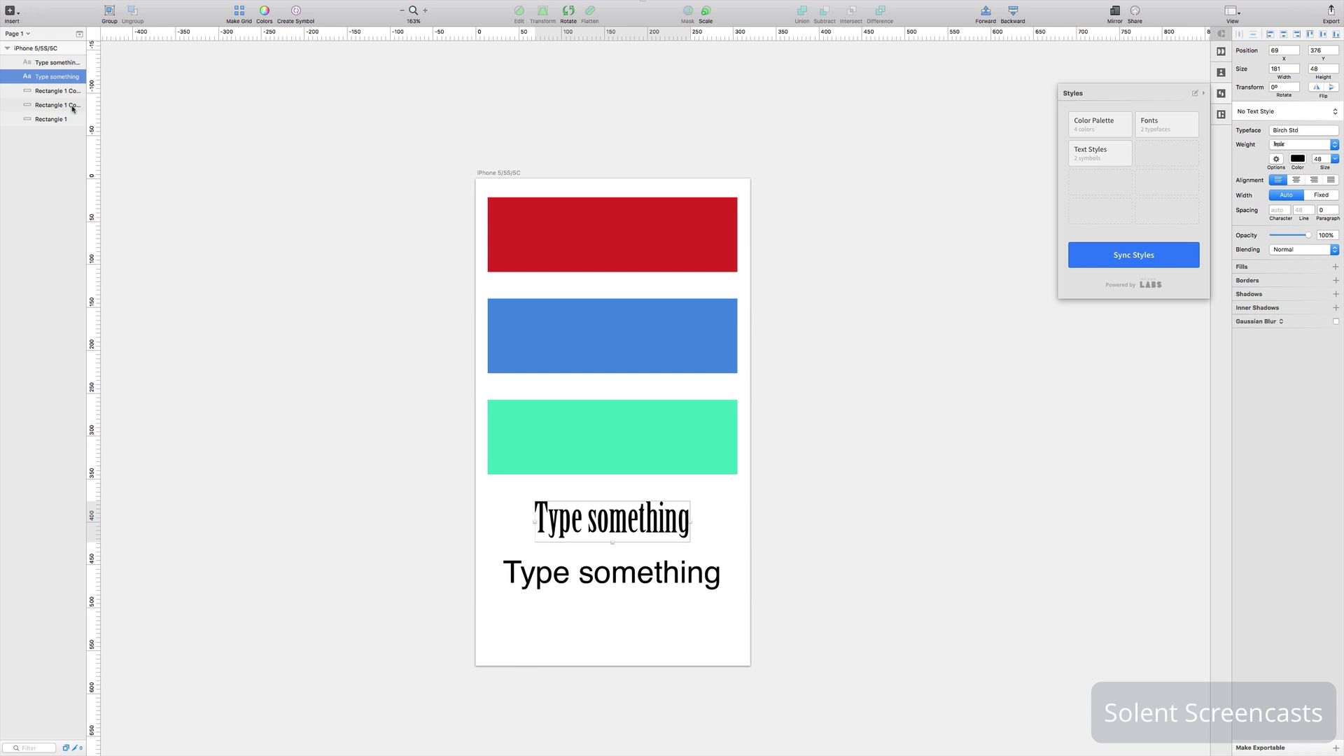
pyautogui.click(22, 36)
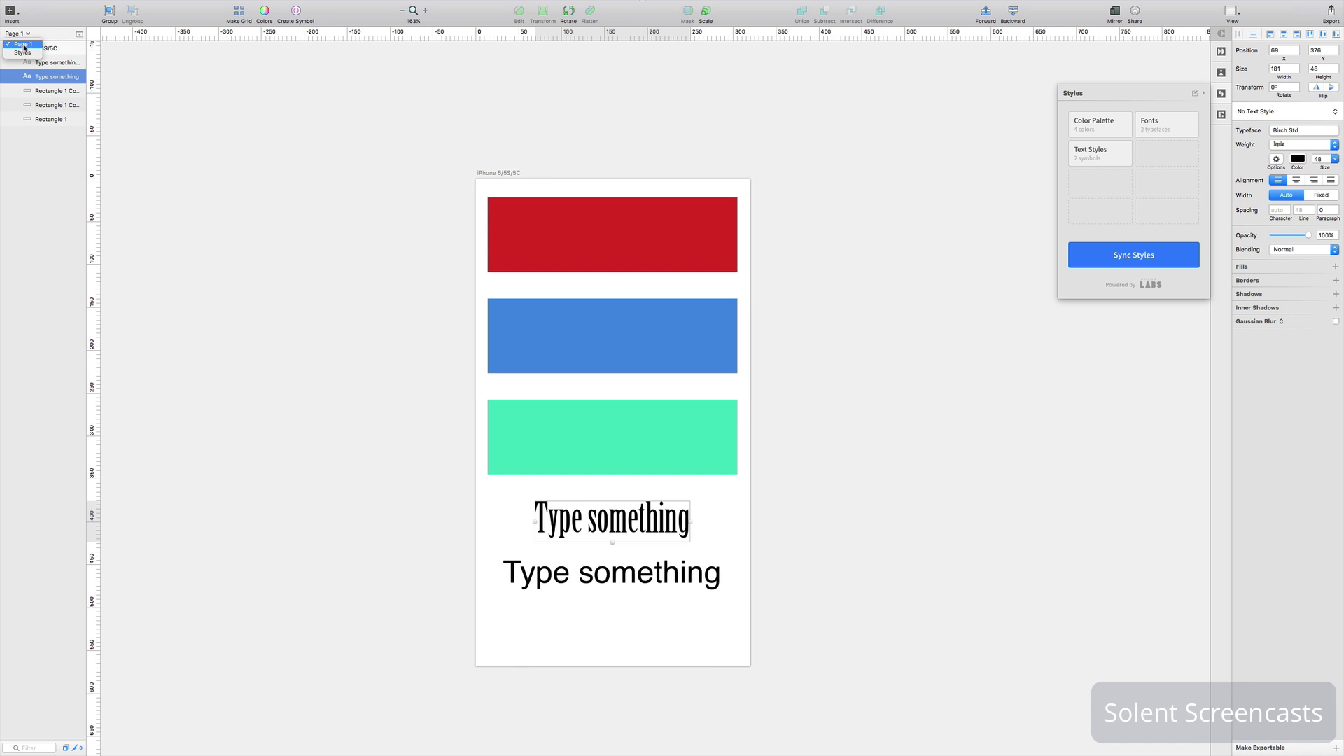
pyautogui.click(23, 53)
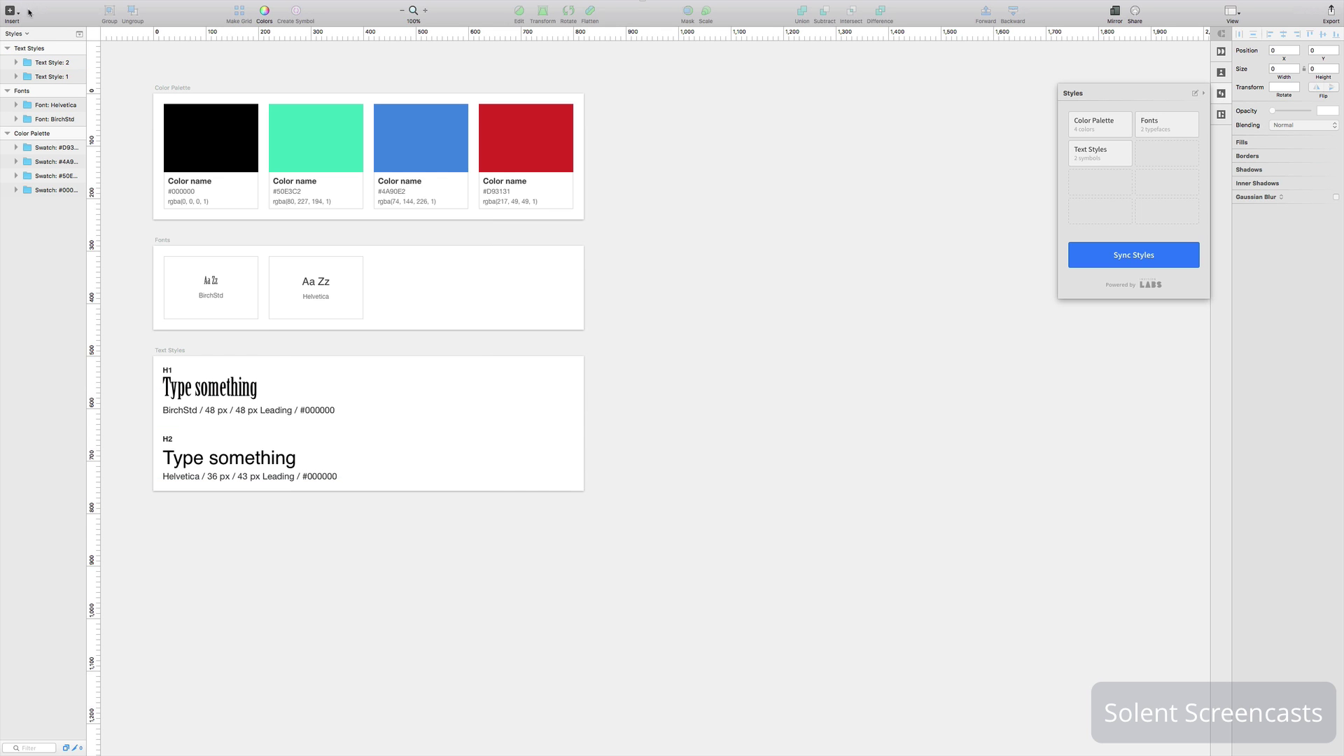
pyautogui.click(27, 34)
pyautogui.click(28, 47)
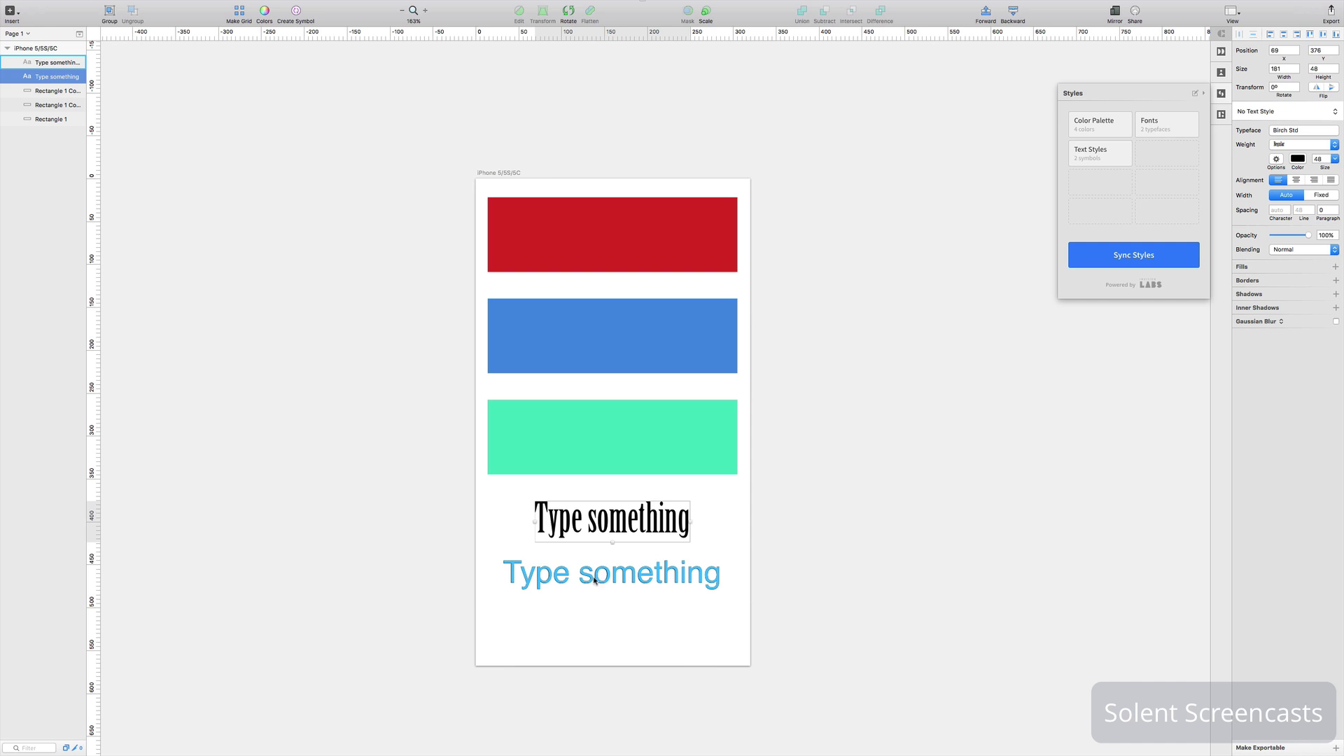
pyautogui.click(603, 579)
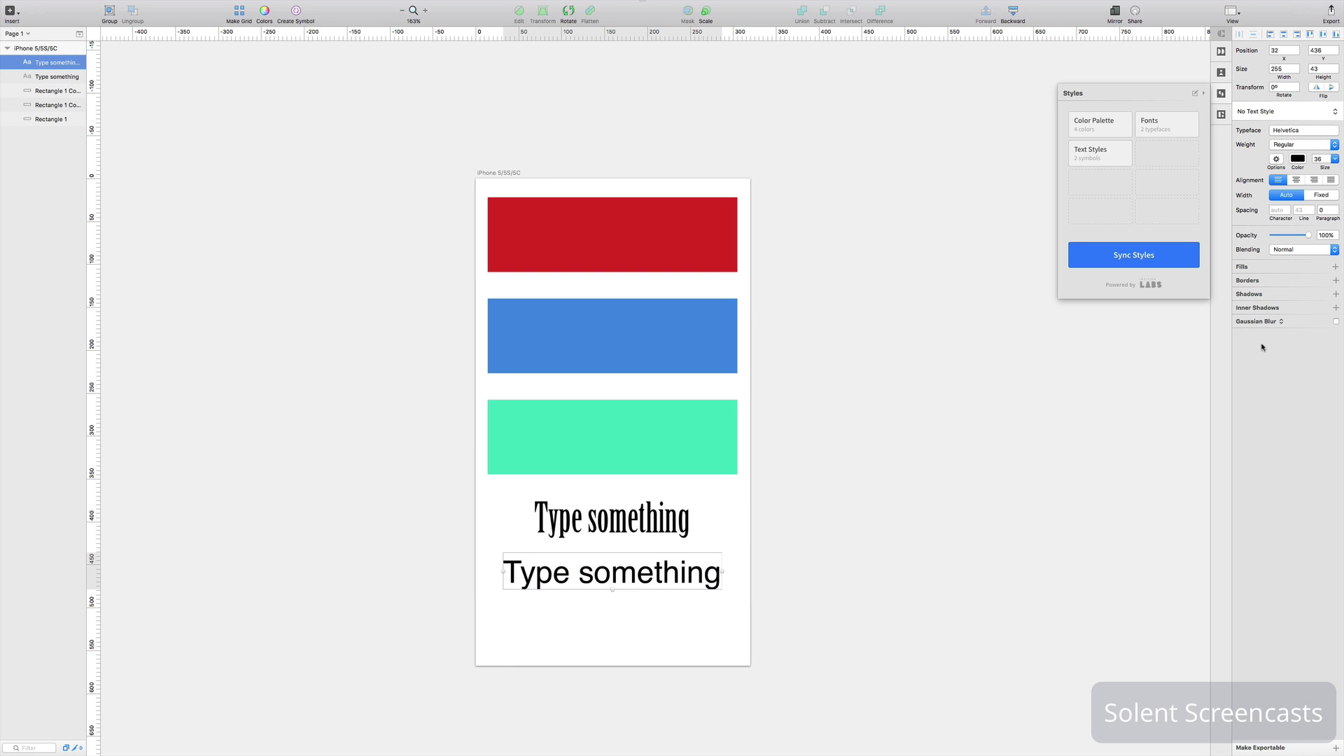
# Set the lower Type something line to Brush Script MT, centre it, and sync styles.
pyautogui.click(1329, 133)
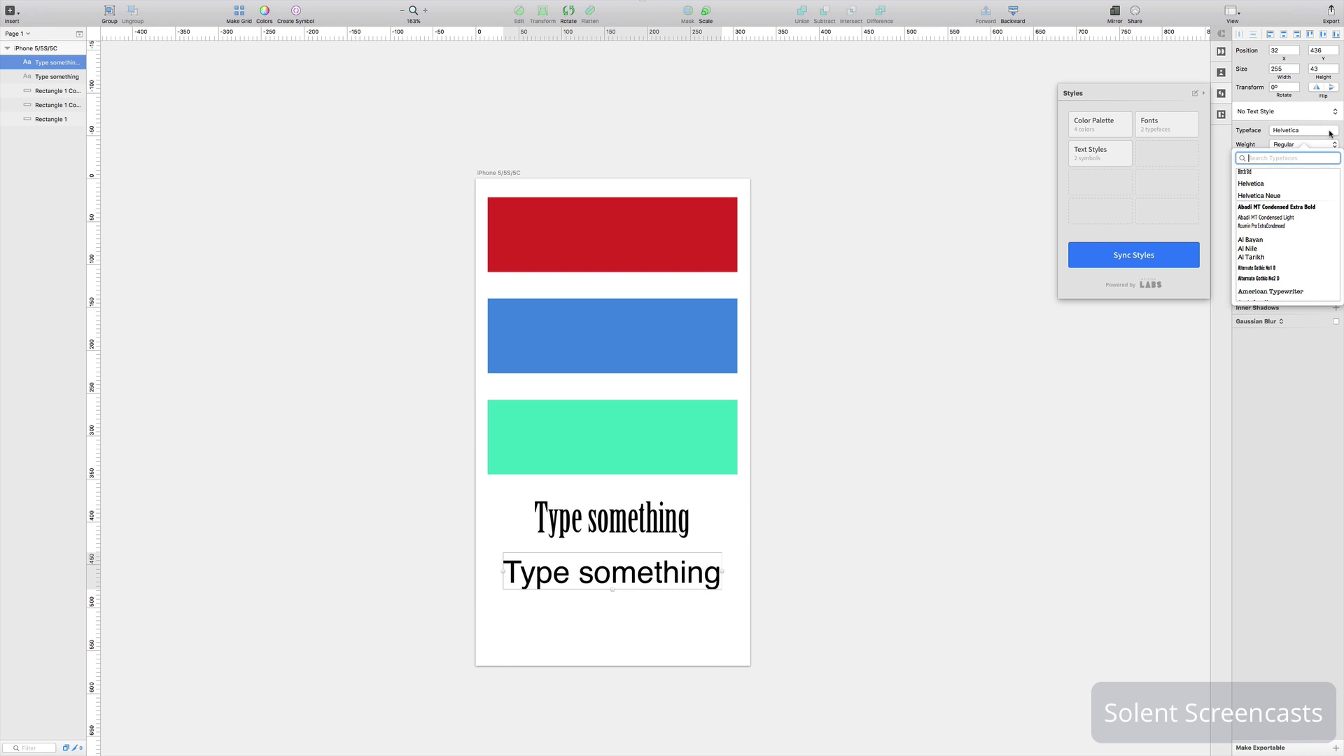
pyautogui.scroll(-10, 1323, 233)
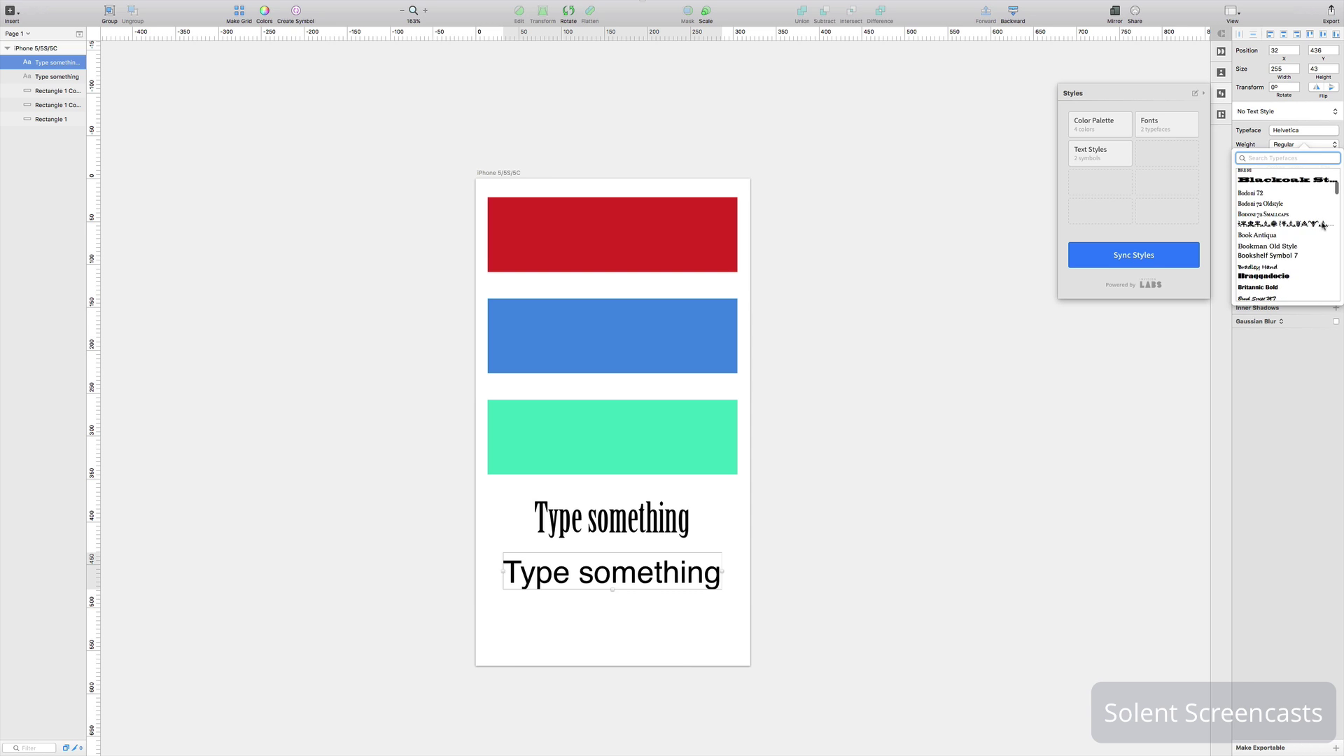
pyautogui.click(1253, 274)
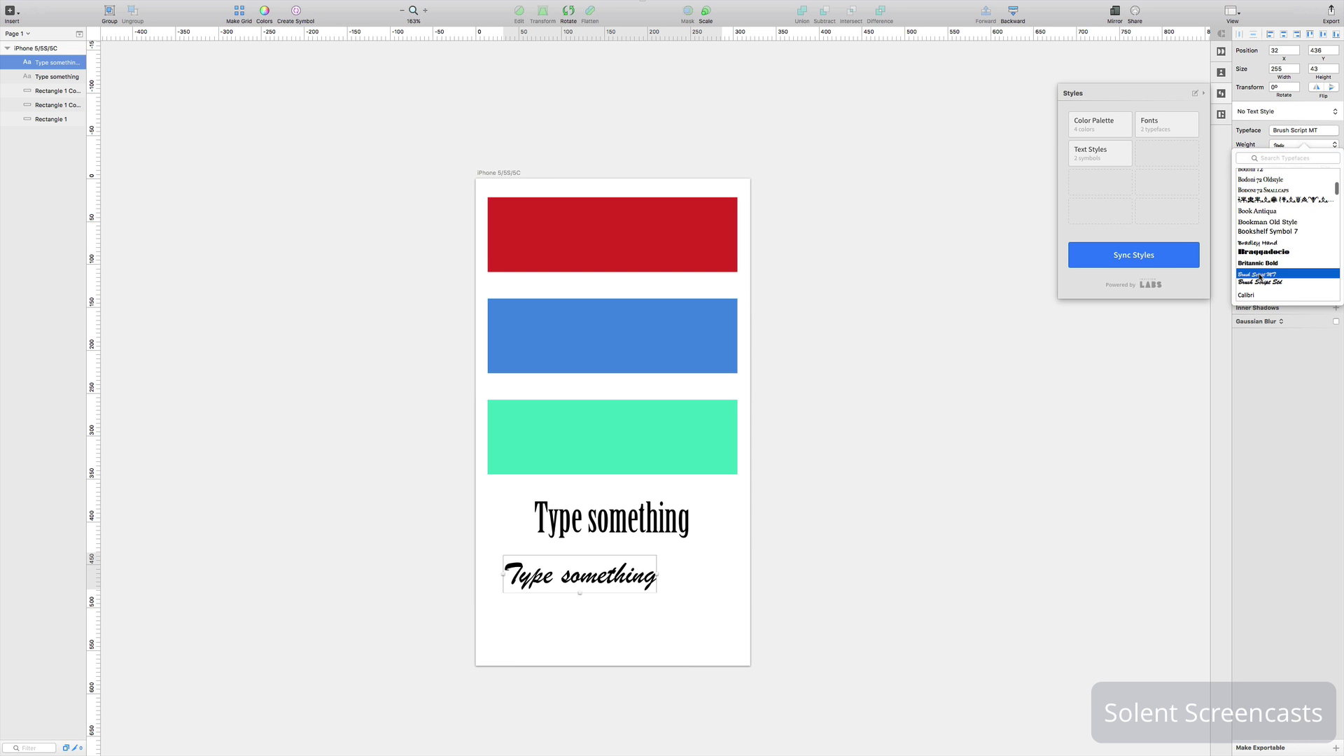
pyautogui.moveTo(608, 575)
pyautogui.mouseDown()
pyautogui.moveTo(658, 578)
pyautogui.moveTo(636, 580)
pyautogui.mouseUp()
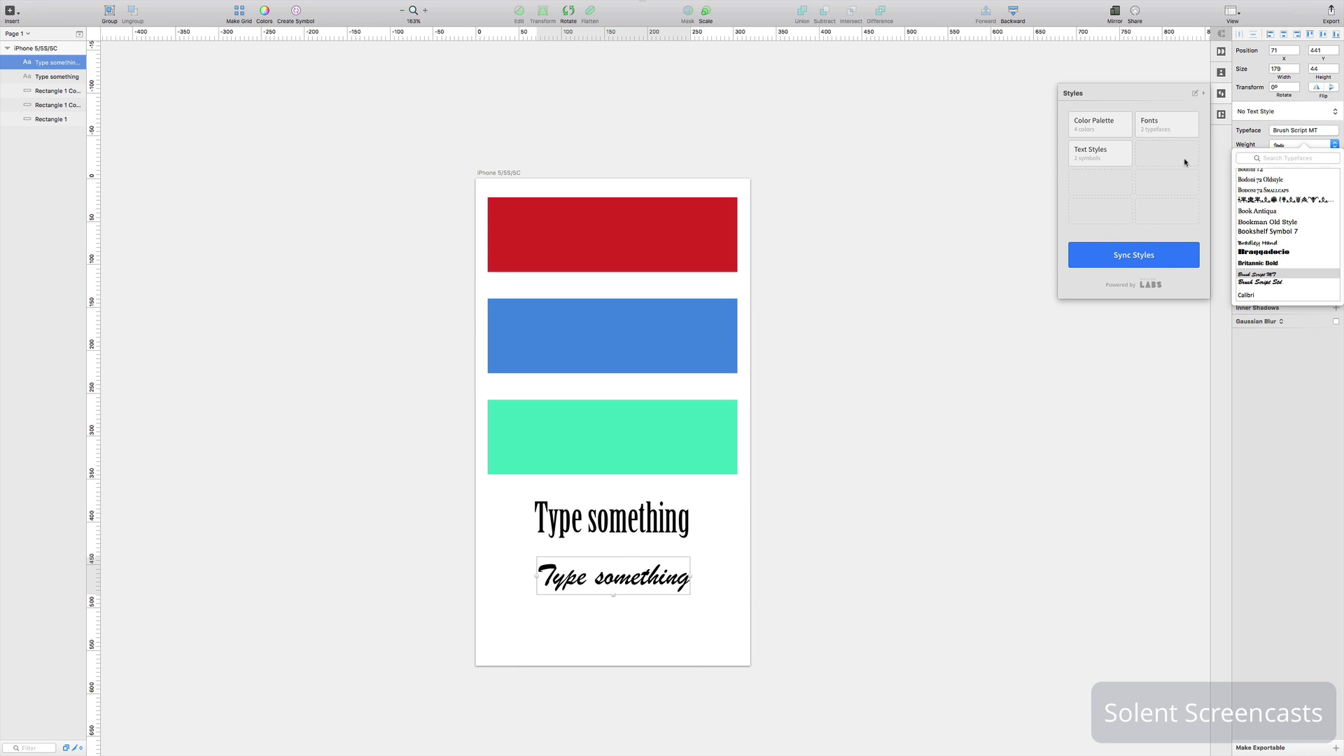
pyautogui.click(1125, 255)
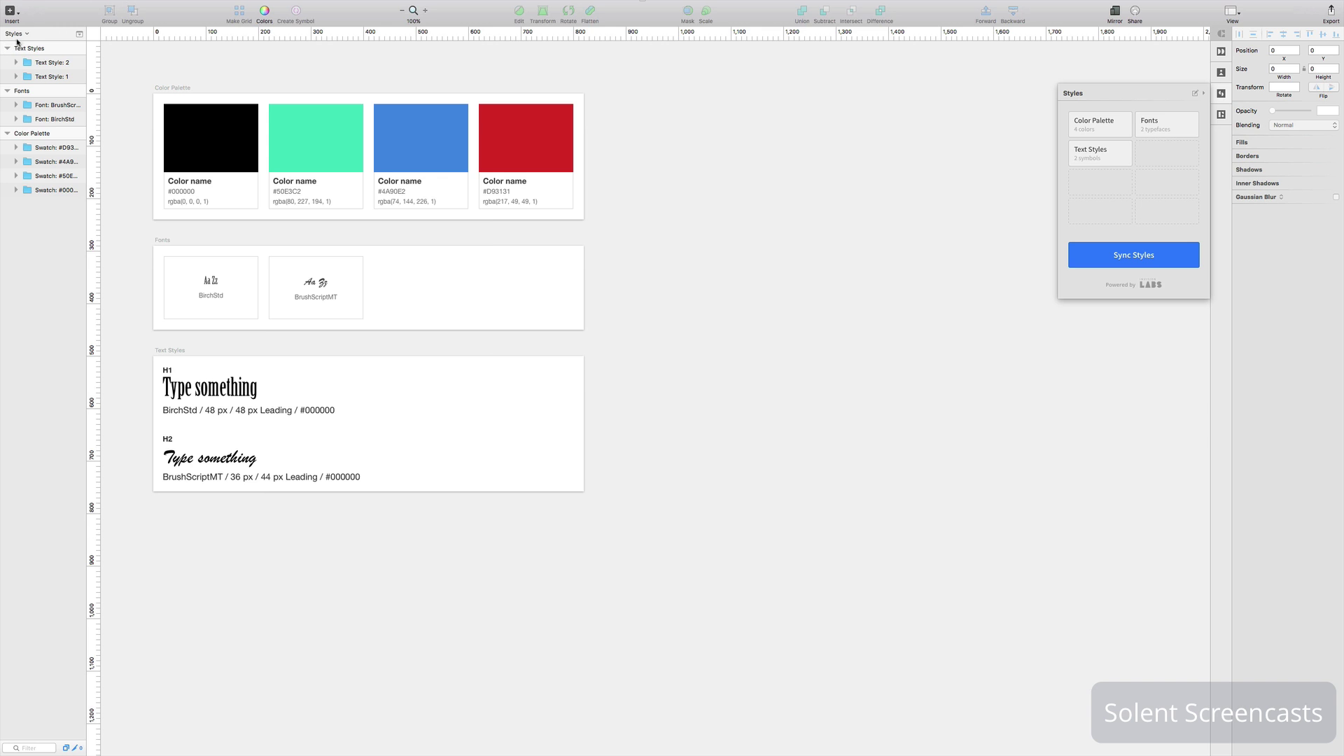
# Recolour the red swatch on the Styles page to purple #BD10E0 and sync styles.
pyautogui.click(16, 34)
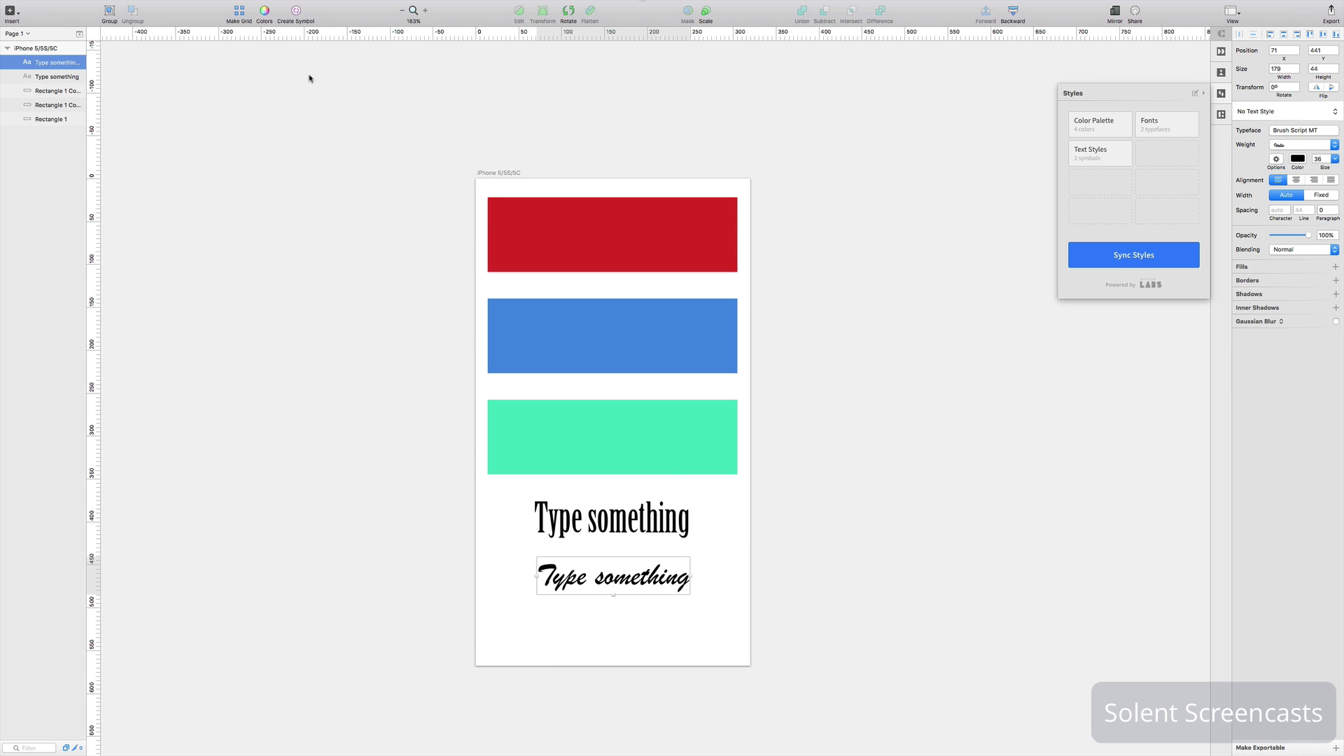
pyautogui.click(28, 33)
pyautogui.click(22, 53)
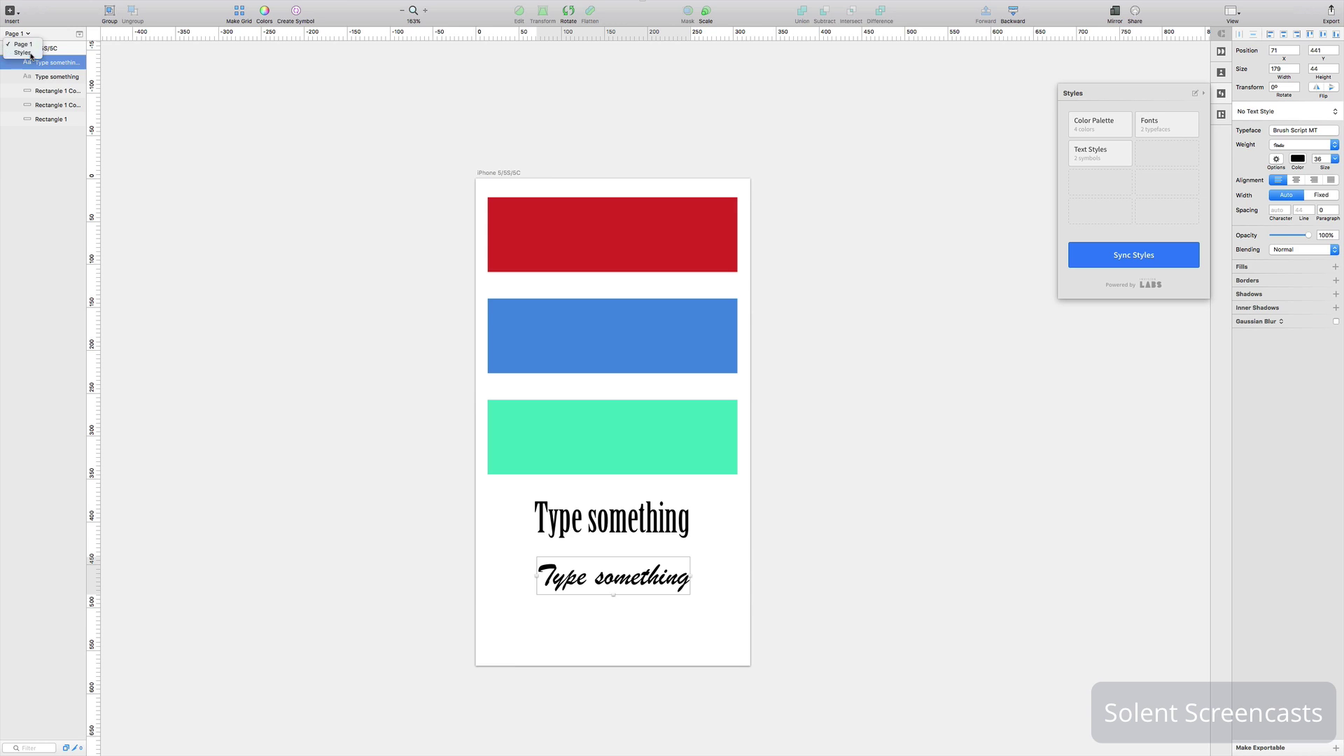
pyautogui.click(493, 154)
pyautogui.click(529, 140)
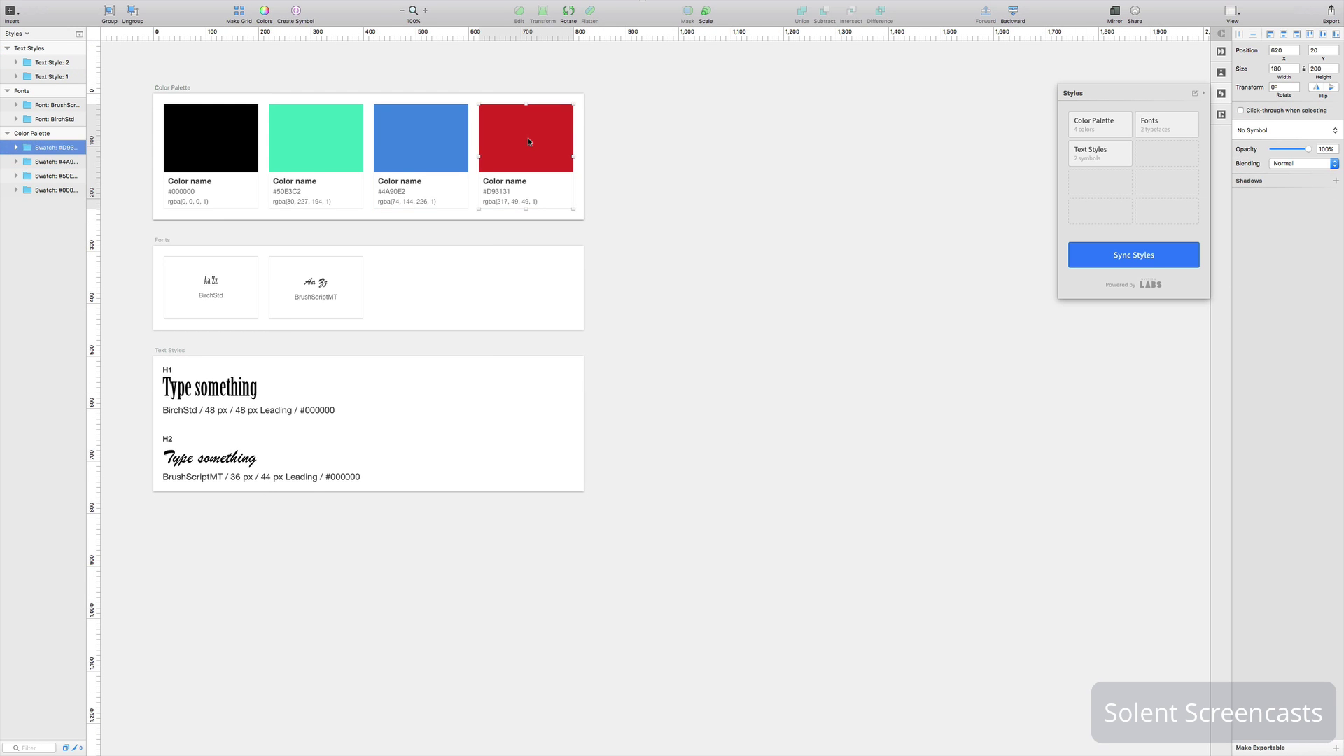
pyautogui.doubleClick(529, 142)
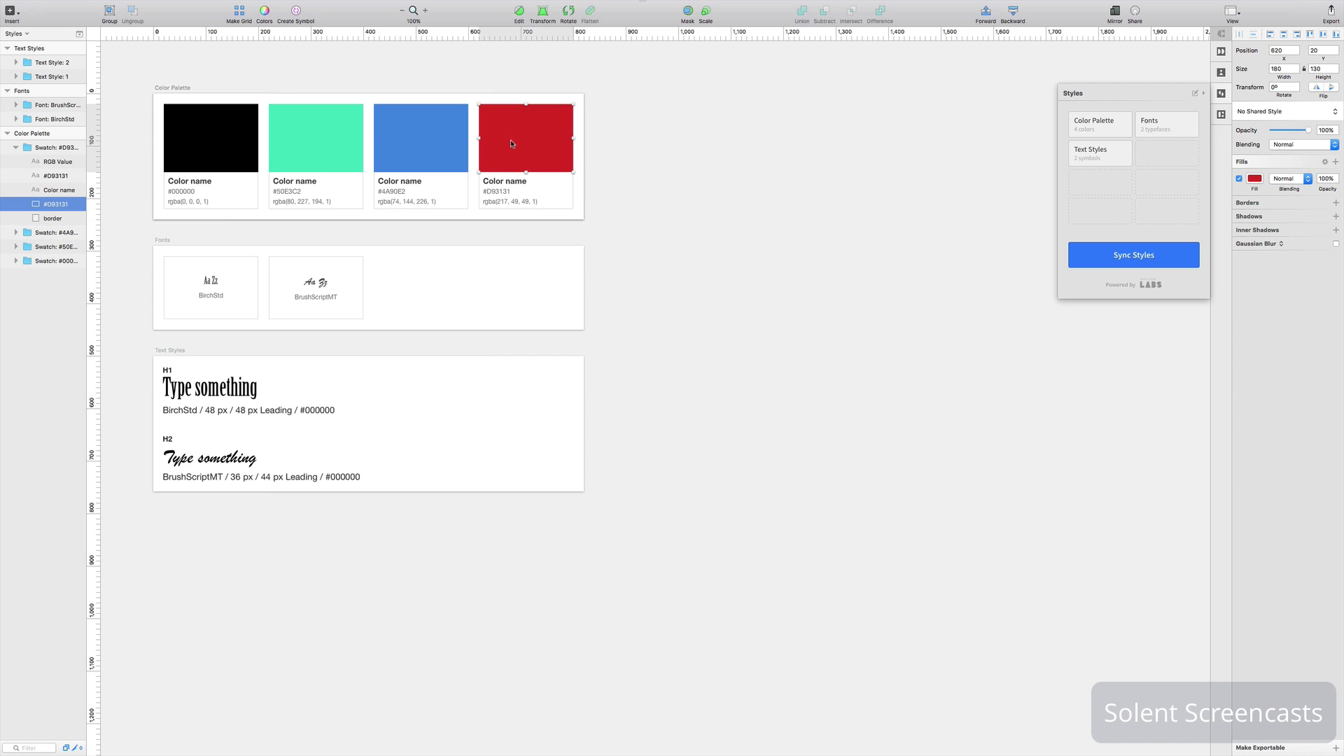
pyautogui.click(1257, 181)
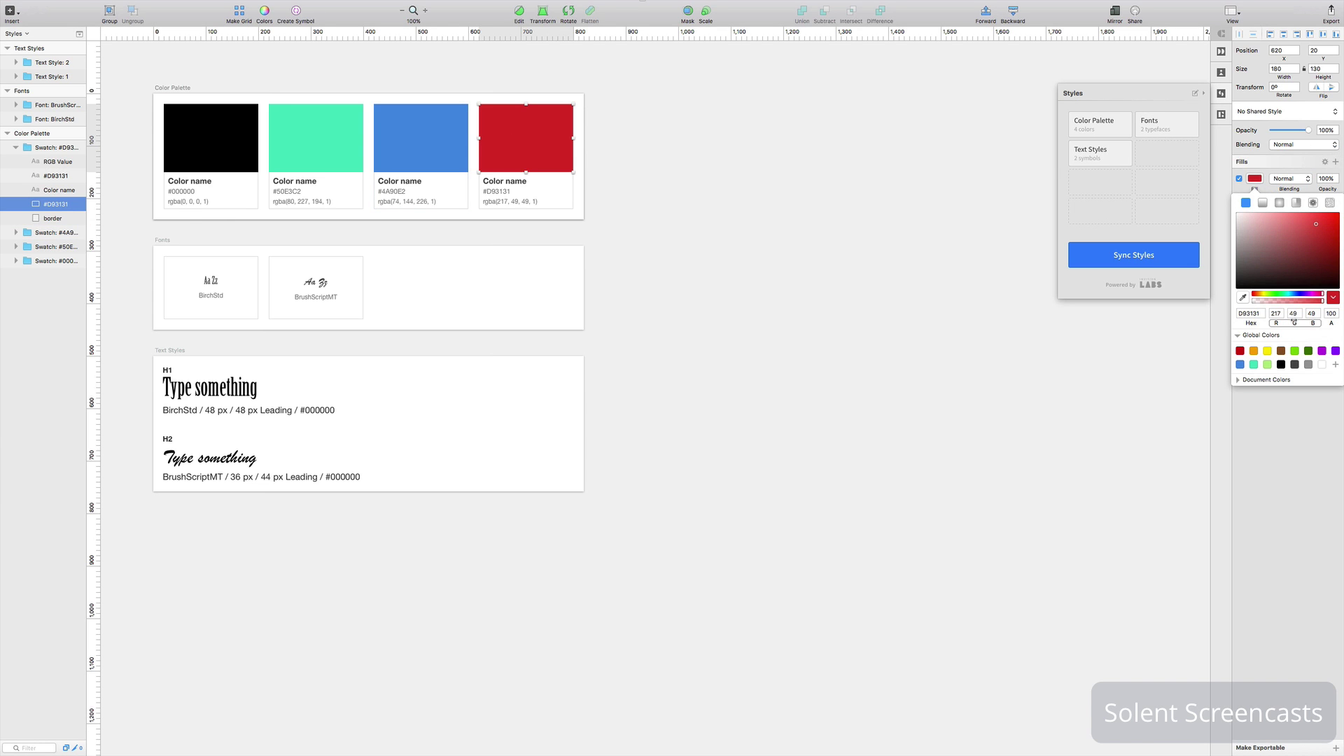
pyautogui.click(1322, 351)
pyautogui.click(1127, 258)
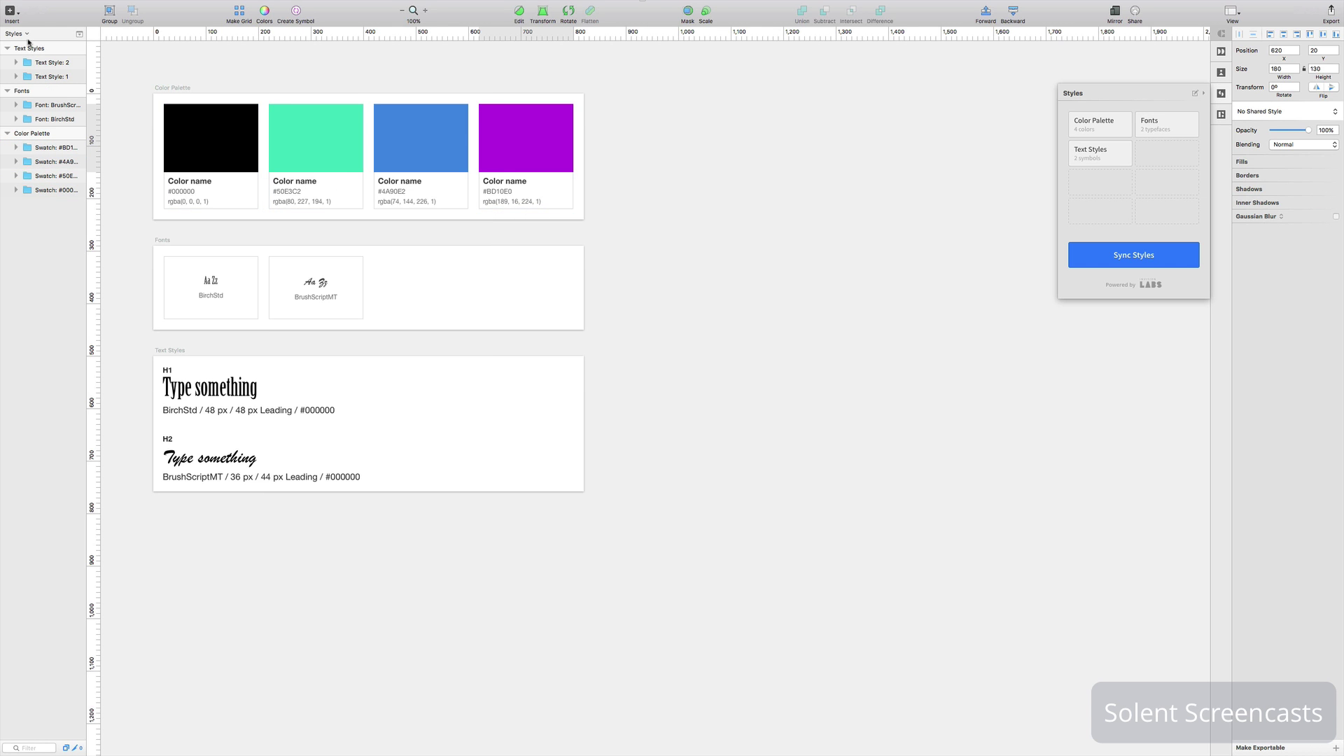
# Check that Page 1's top rectangle turned purple, then return to the Styles page.
pyautogui.click(27, 34)
pyautogui.click(27, 45)
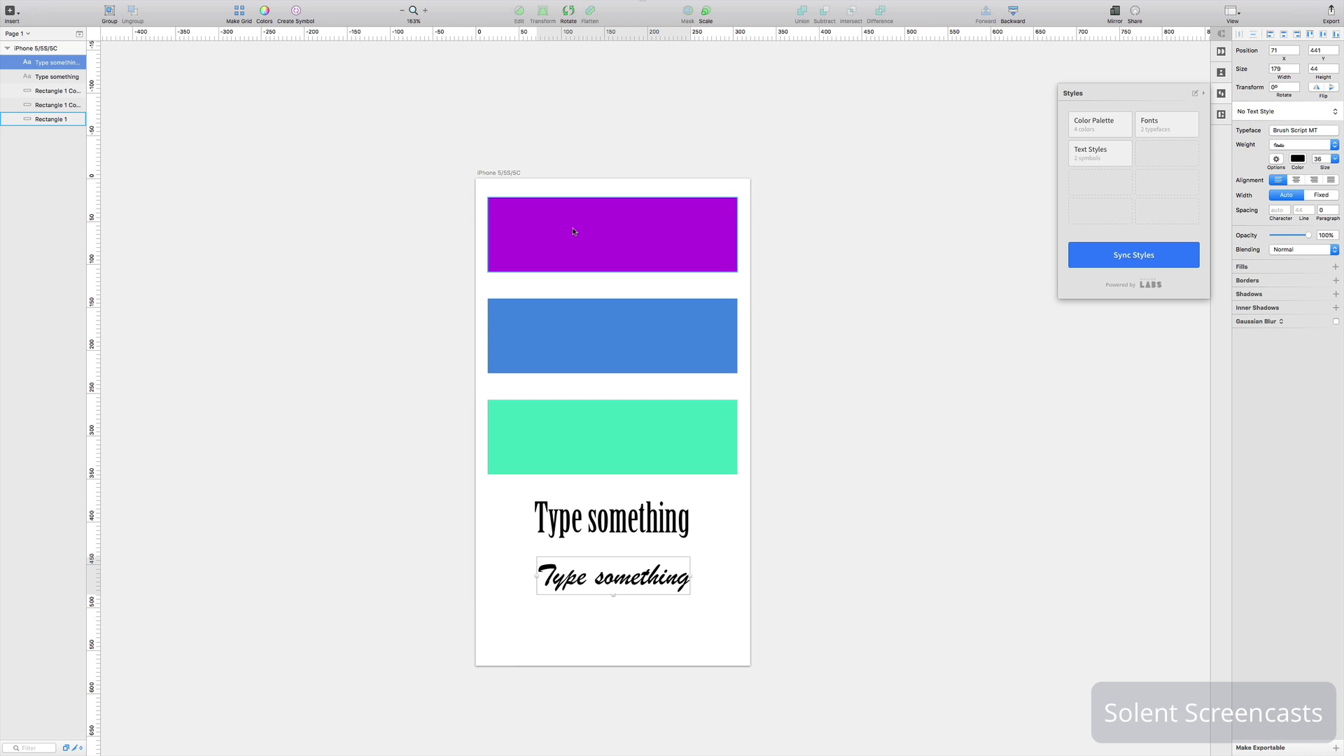
pyautogui.click(26, 33)
pyautogui.click(22, 53)
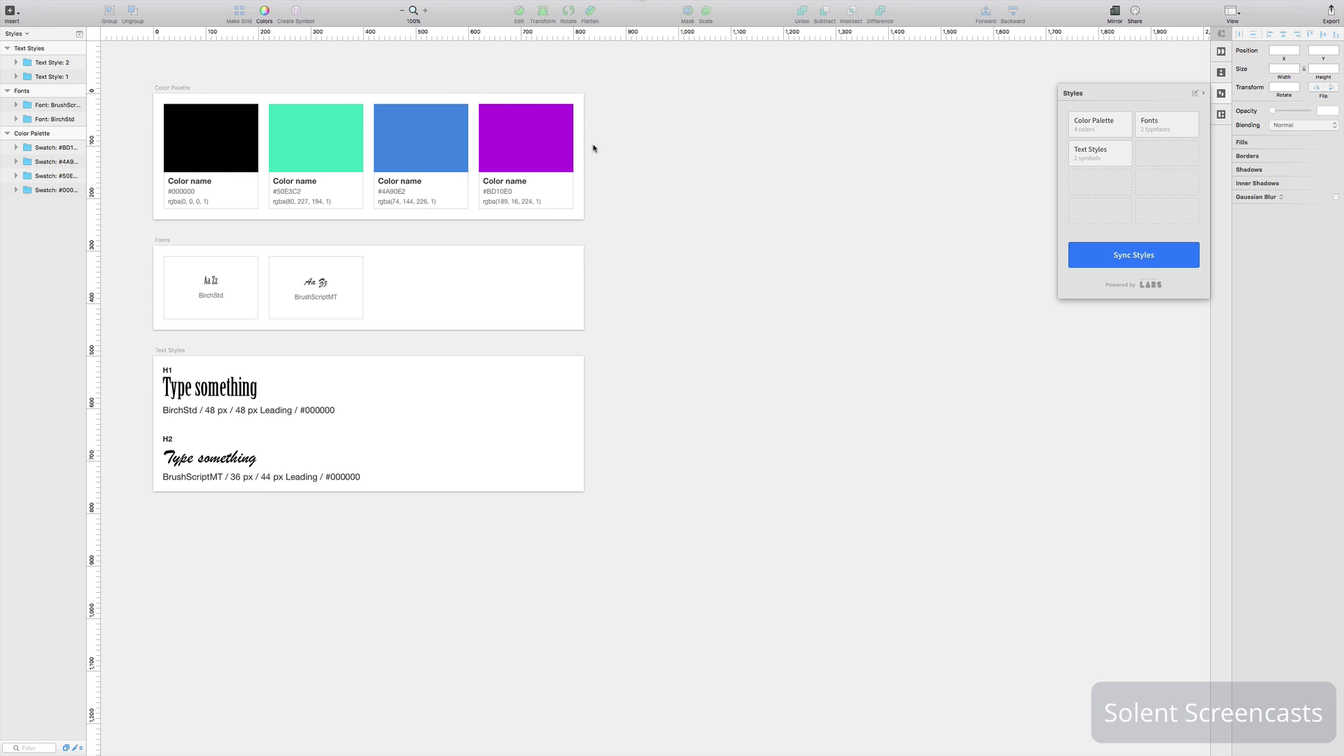
pyautogui.click(160, 89)
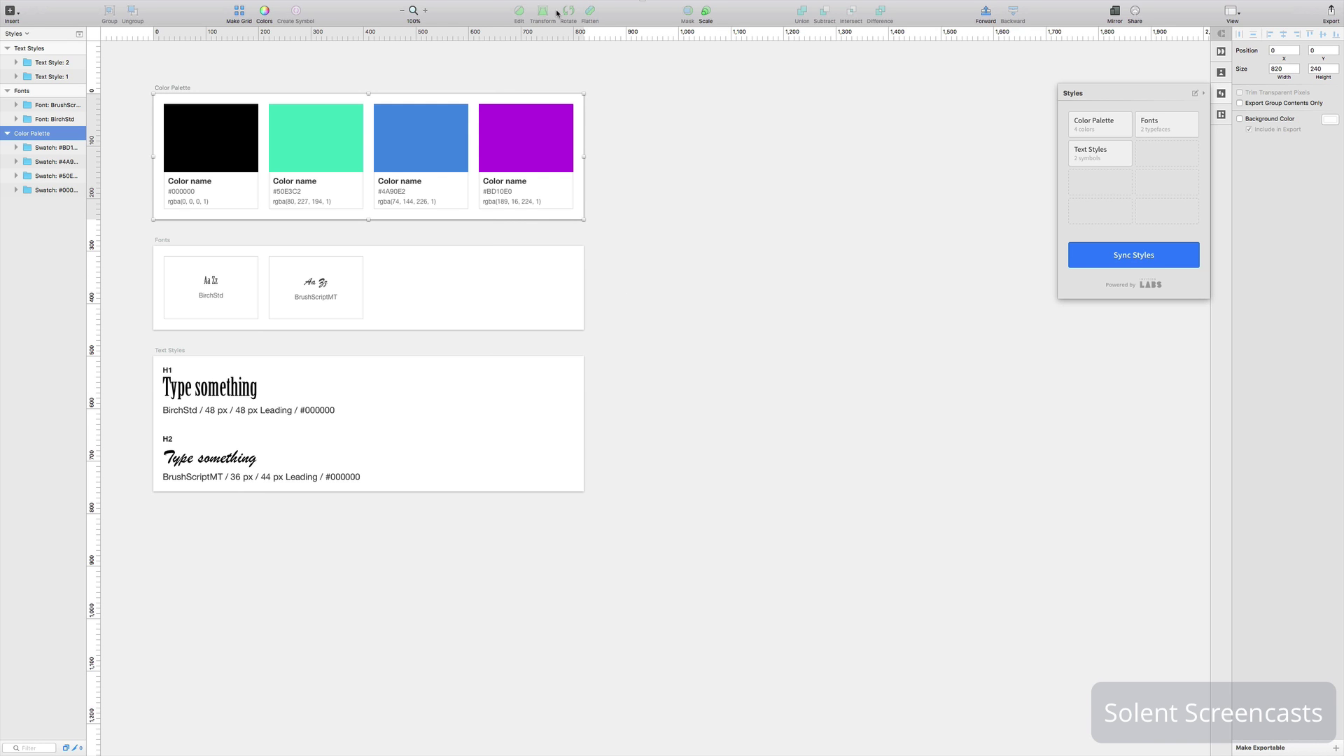
# Scale the Color Palette group to 200%, making it 1640 × 480.
pyautogui.click(706, 12)
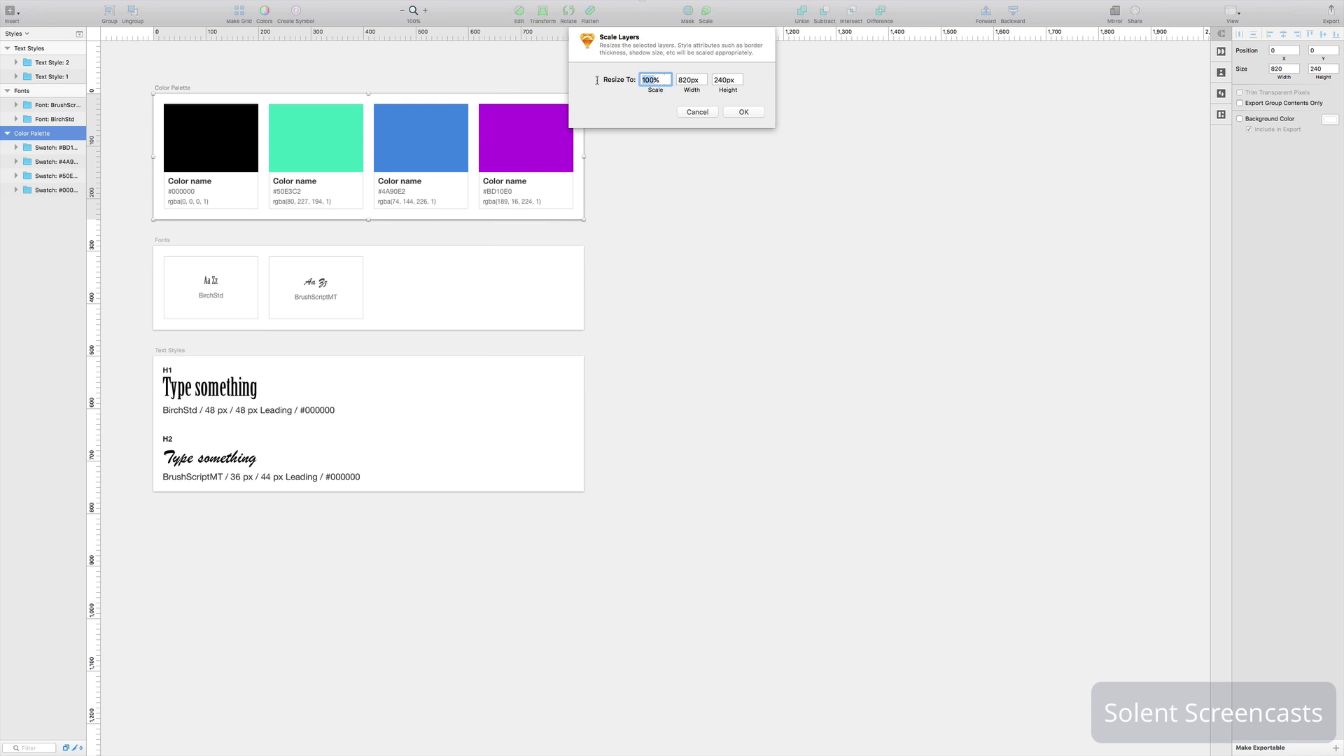
pyautogui.write('200')
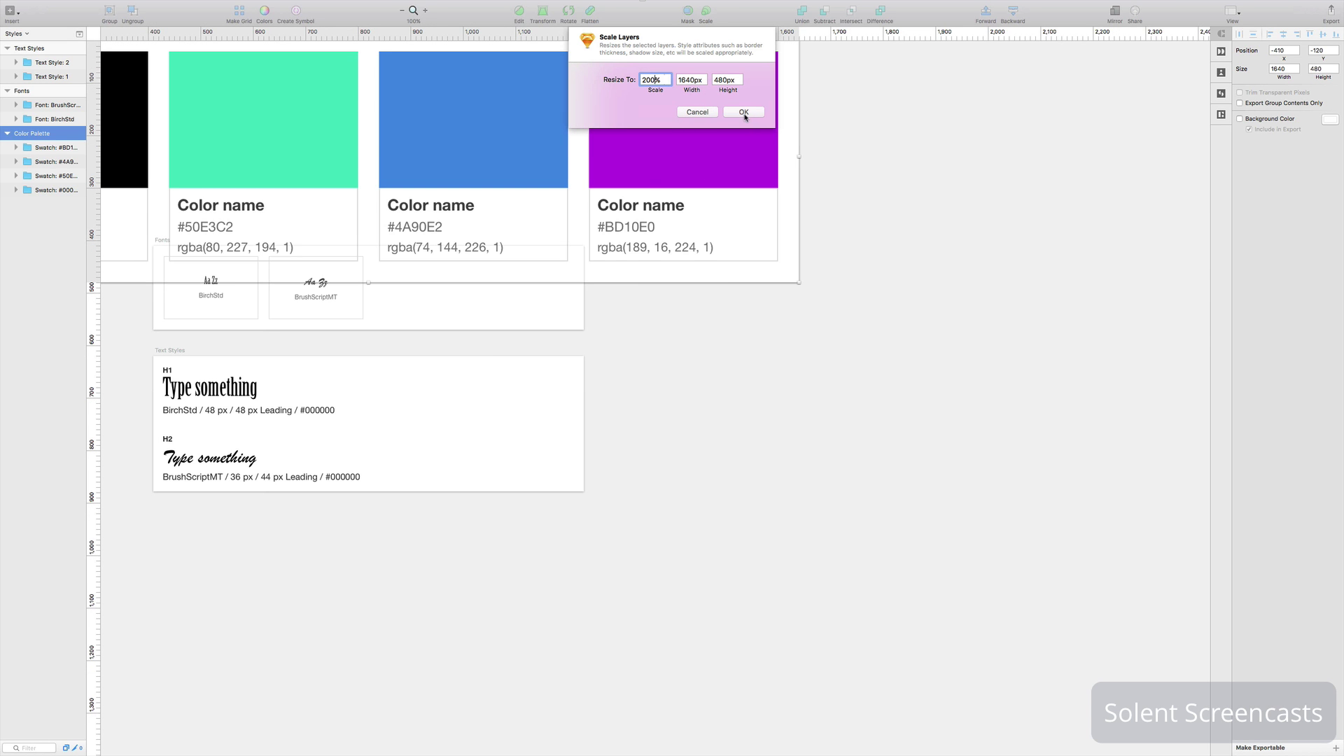
pyautogui.click(744, 112)
# Move the enlarged Color Palette group up above the Fonts section.
pyautogui.hscroll(-3, 674, 215)
pyautogui.hscroll(-5, 674, 215)
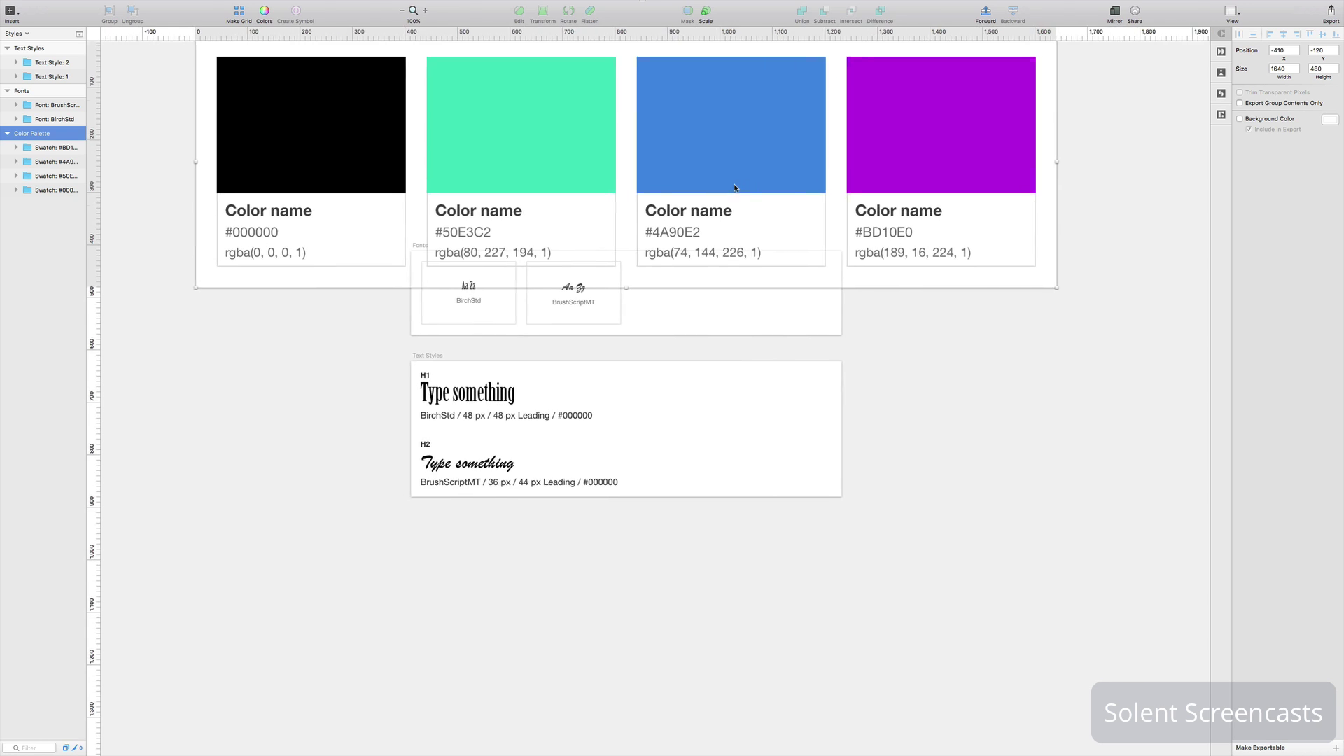
pyautogui.scroll(5, 733, 184)
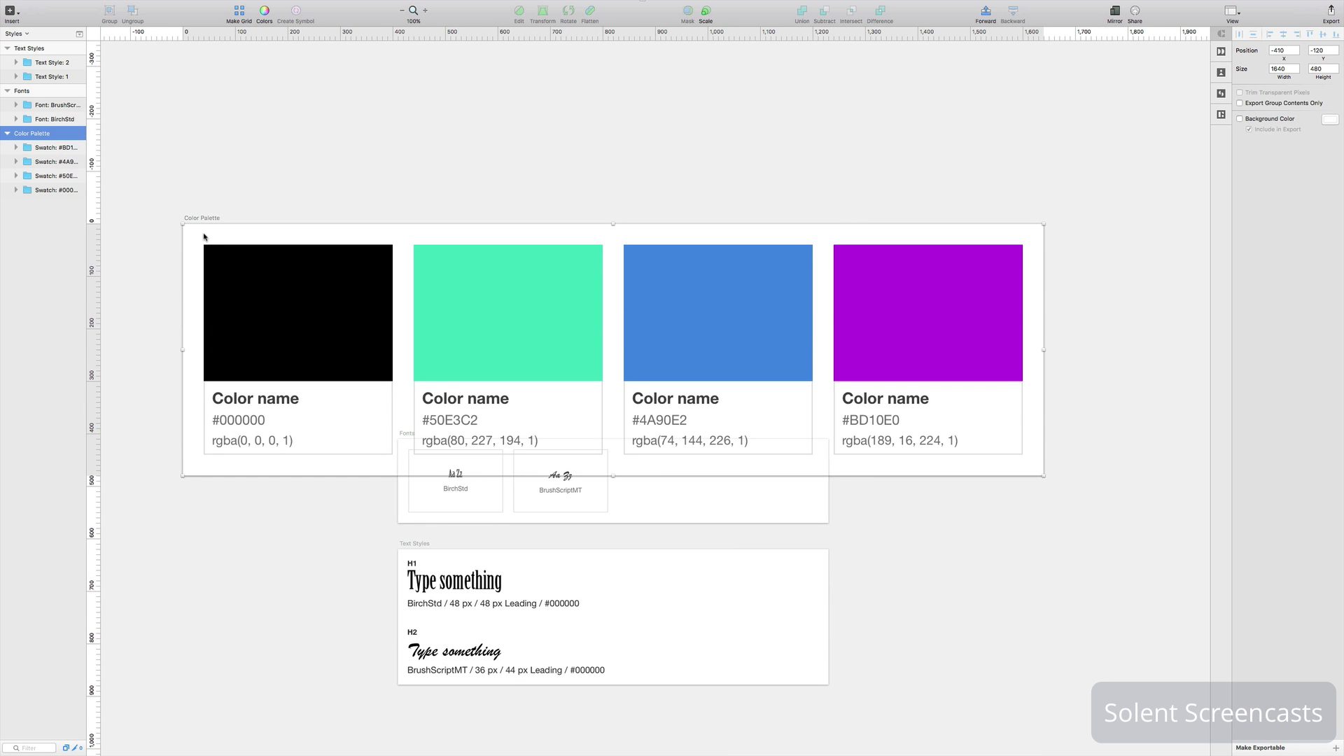
pyautogui.moveTo(201, 221); pyautogui.dragTo(194, 78)
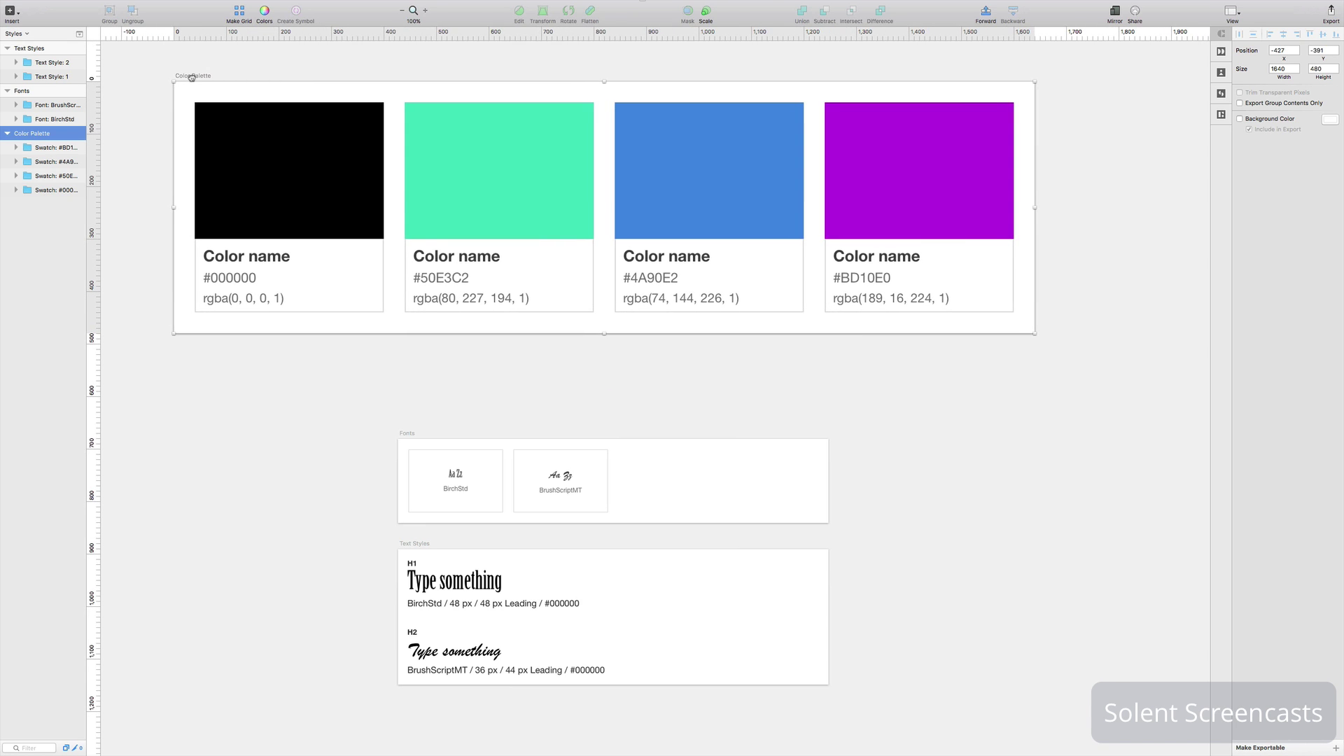
pyautogui.scroll(10, 445, 211)
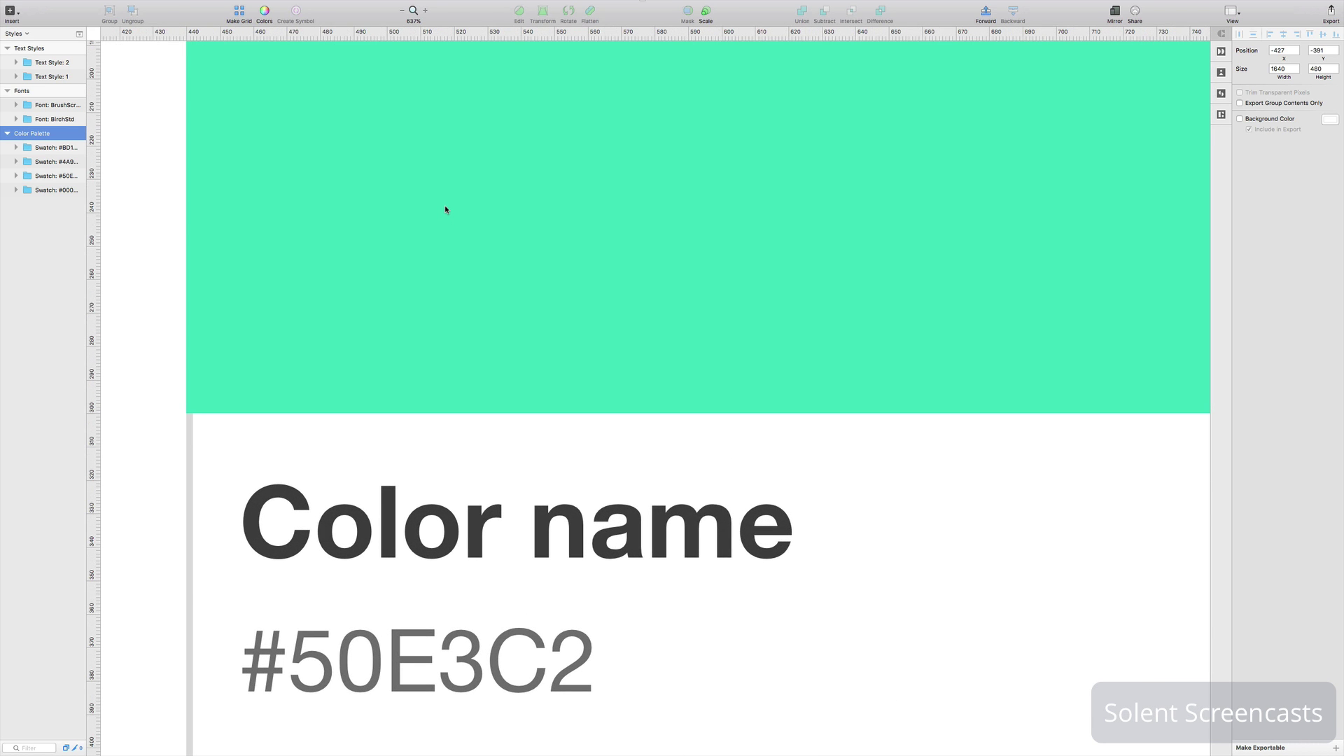
pyautogui.scroll(-10, 445, 210)
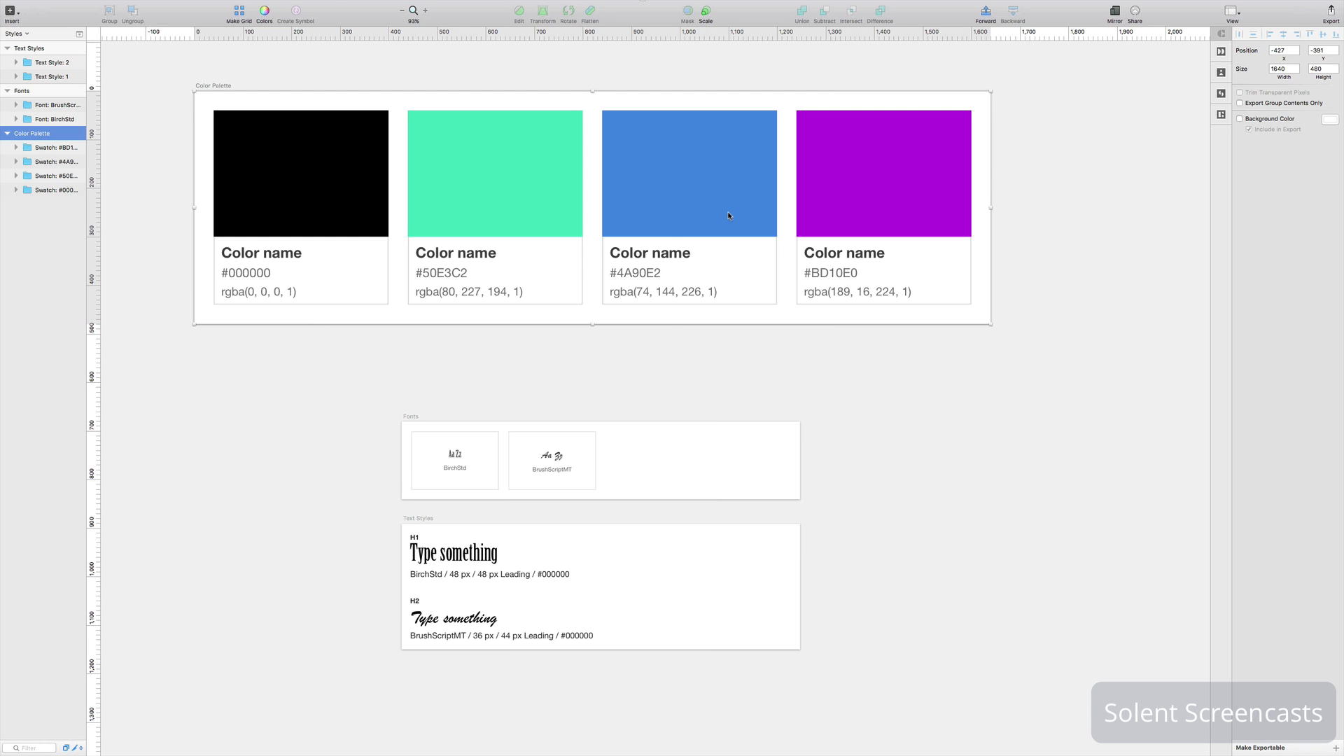
# Reopen the Scale dialog and cancel it, leaving the palette size unchanged.
pyautogui.click(706, 12)
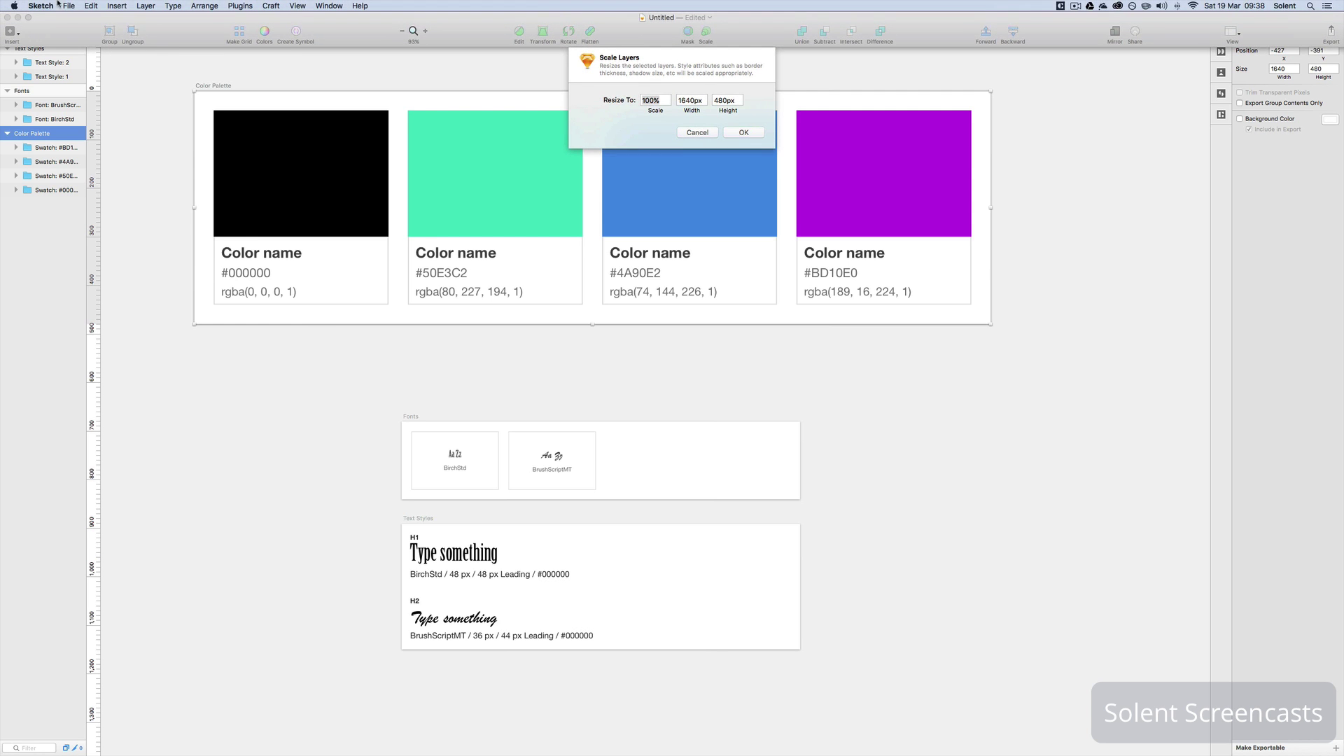
pyautogui.click(64, 4)
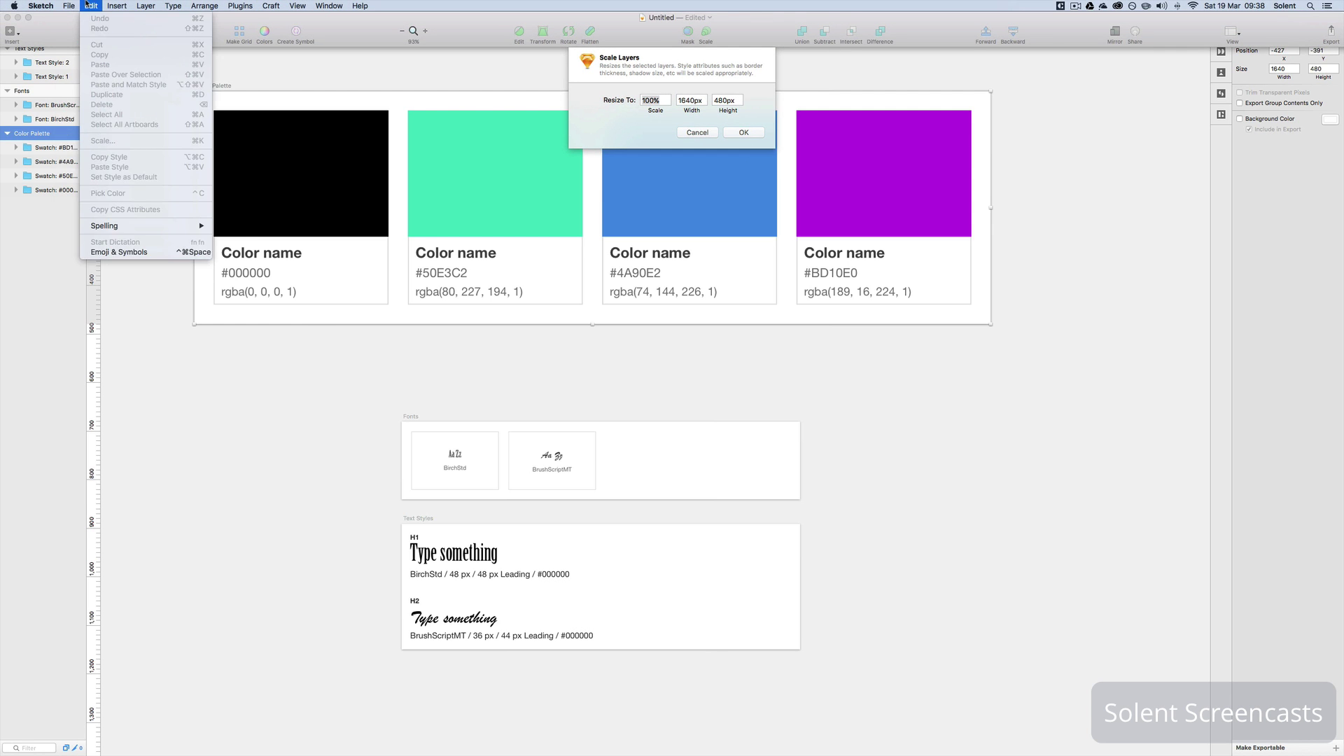
pyautogui.click(64, 5)
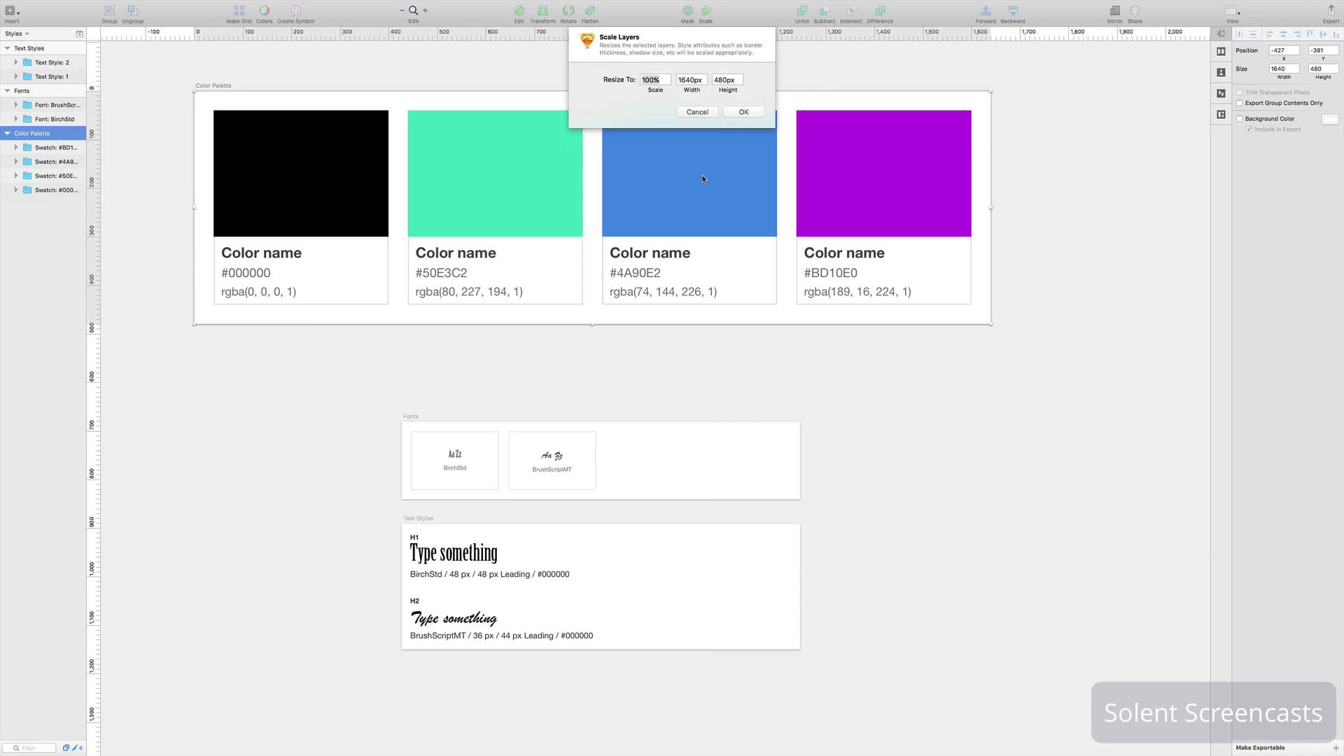
pyautogui.click(696, 113)
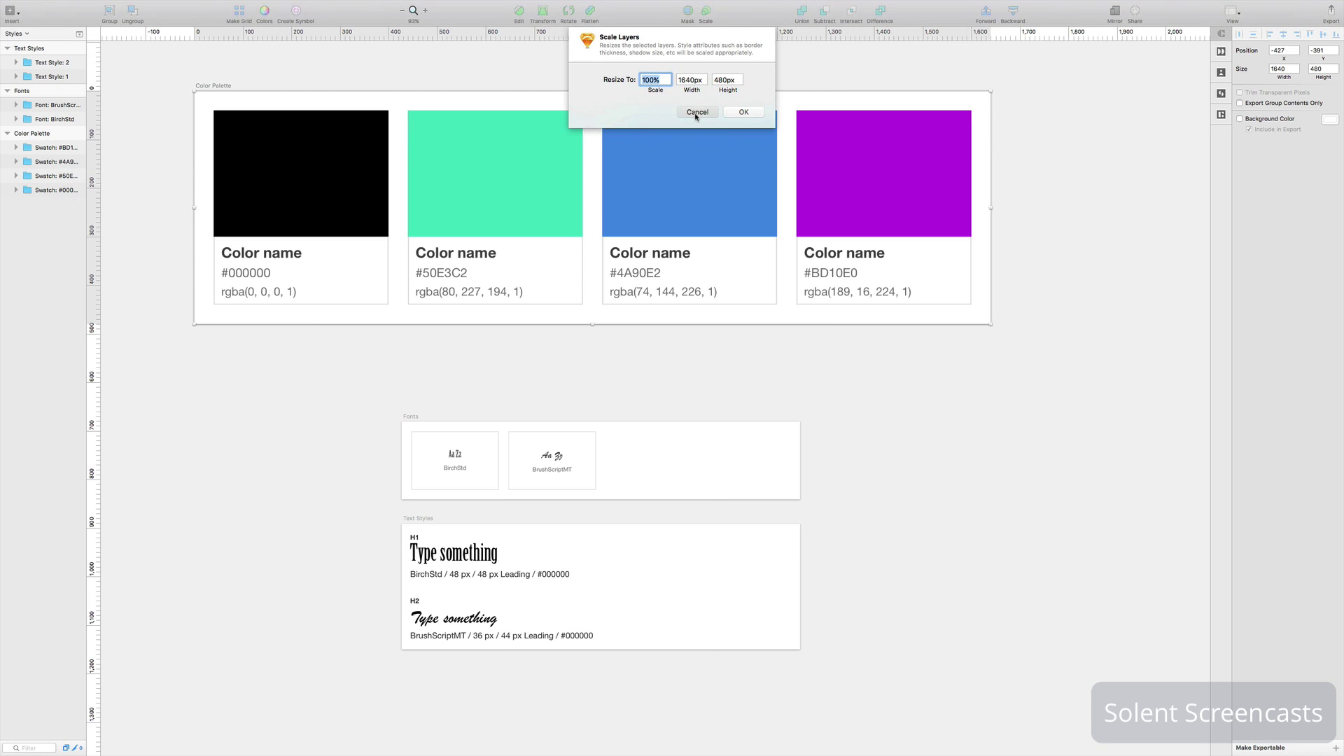
pyautogui.click(68, 6)
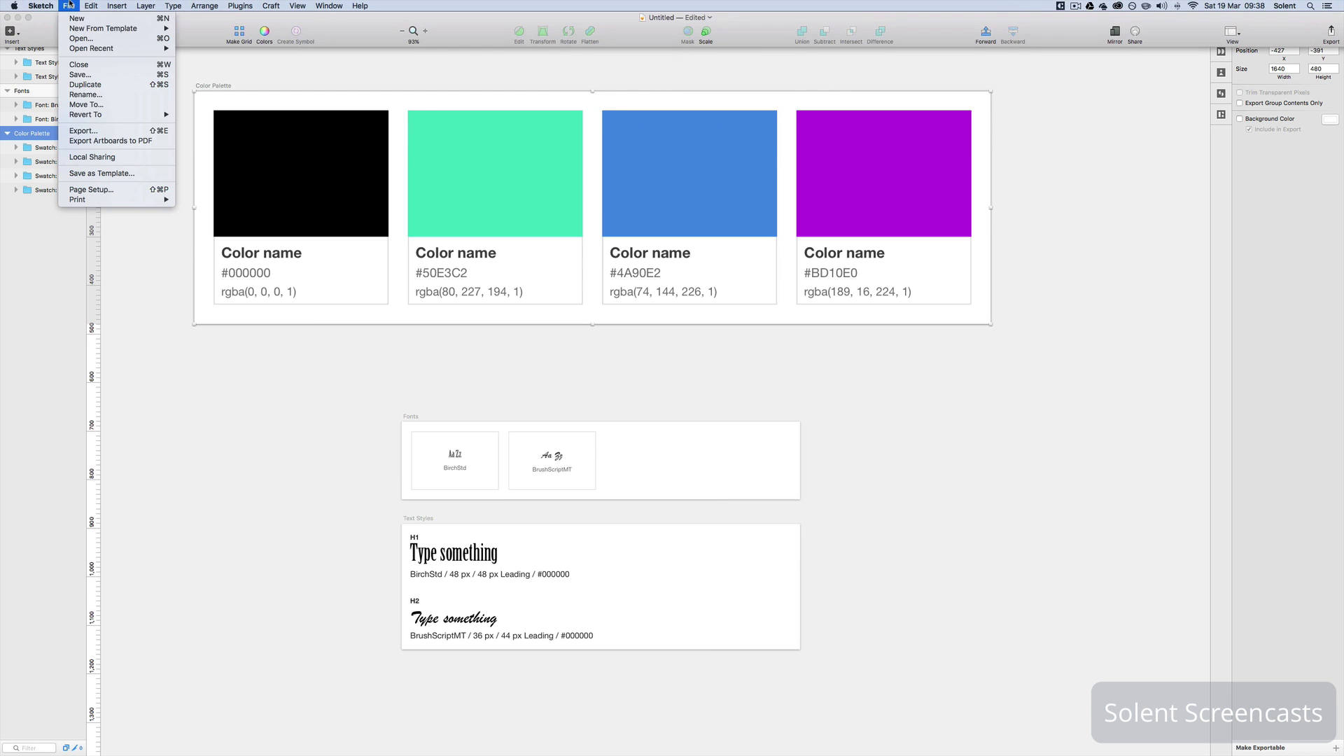
# Cancel the Color Palette slice export and choose Export Artboards to PDF instead.
pyautogui.click(125, 130)
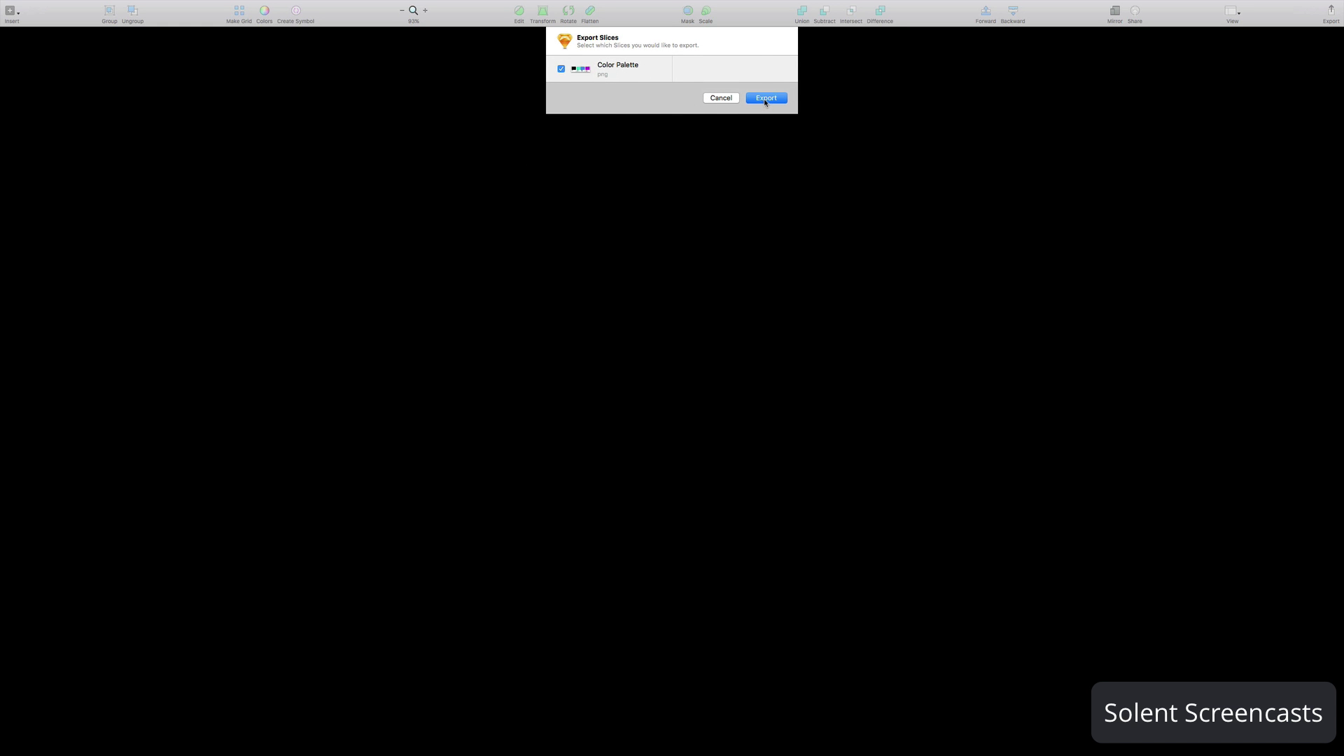
pyautogui.click(722, 100)
pyautogui.click(67, 5)
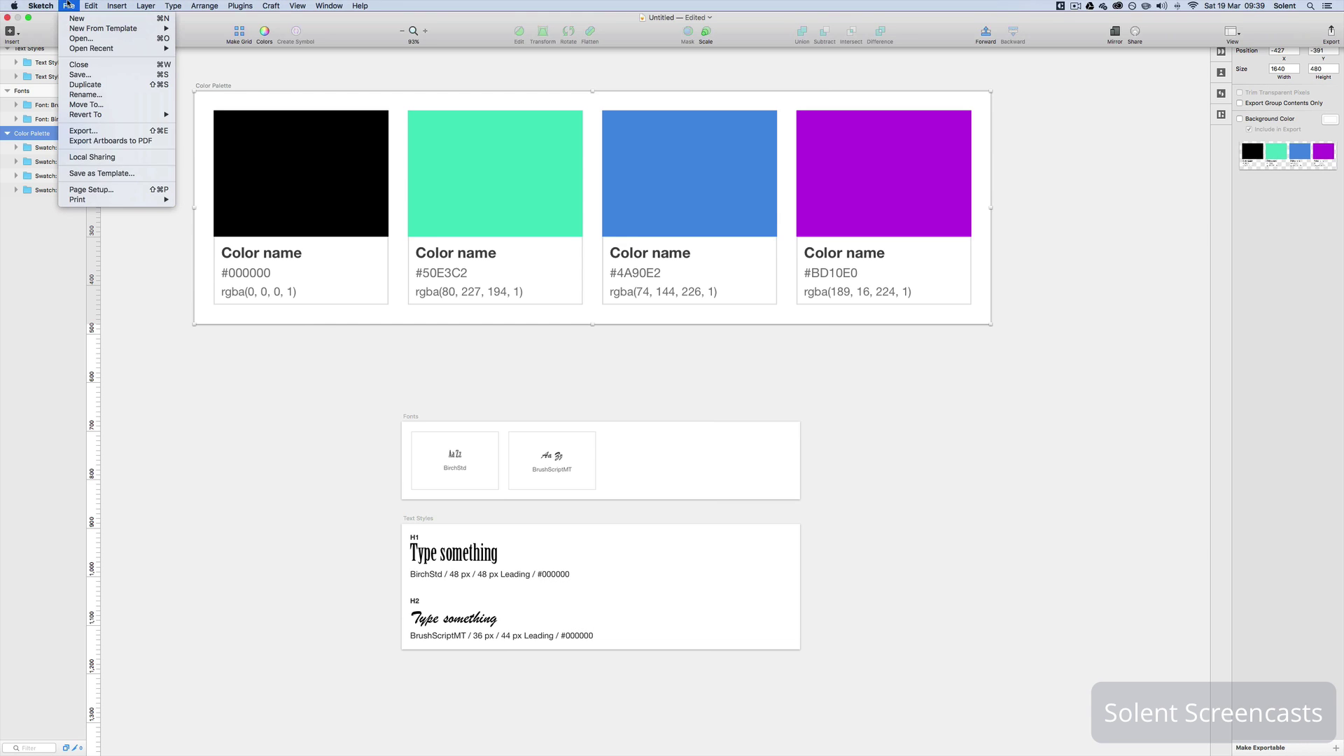
pyautogui.click(137, 142)
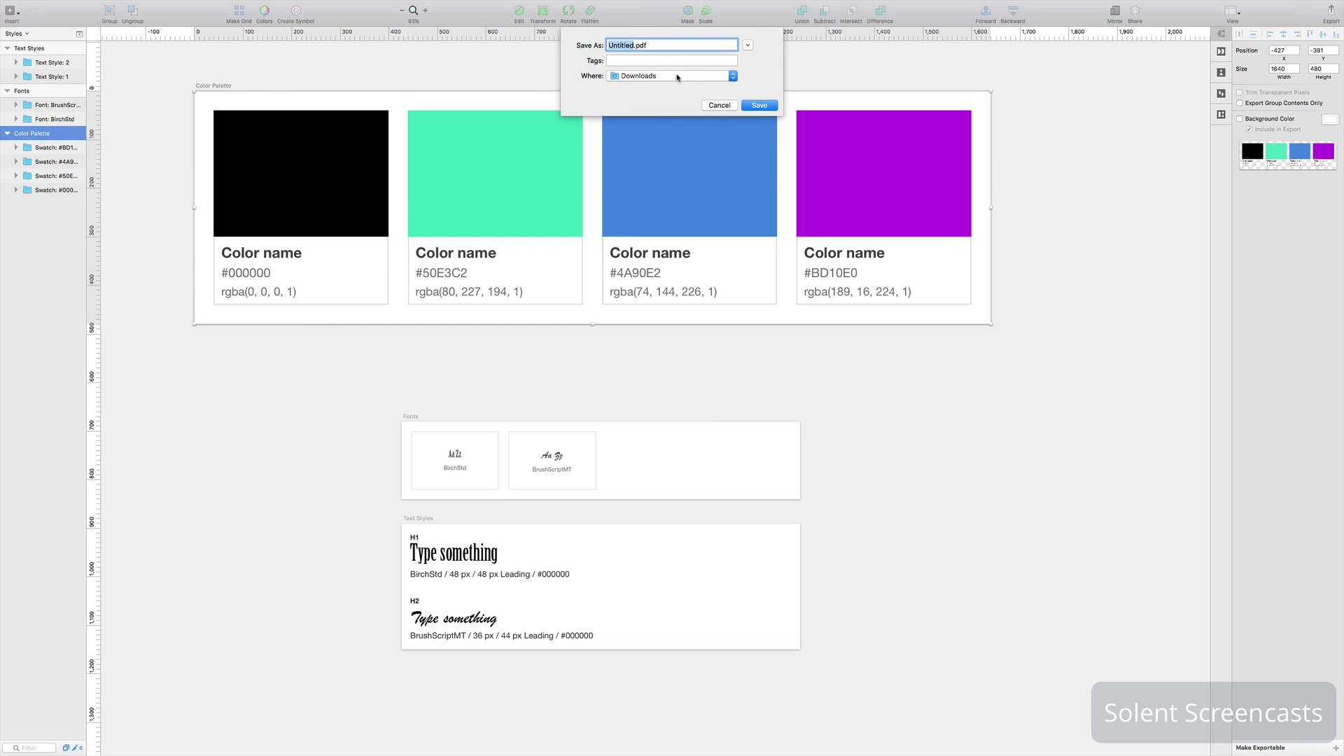
# Save the PDF as Untitled.pdf on the Desktop and select the file there.
pyautogui.click(677, 76)
pyautogui.click(678, 77)
pyautogui.click(677, 77)
pyautogui.click(678, 79)
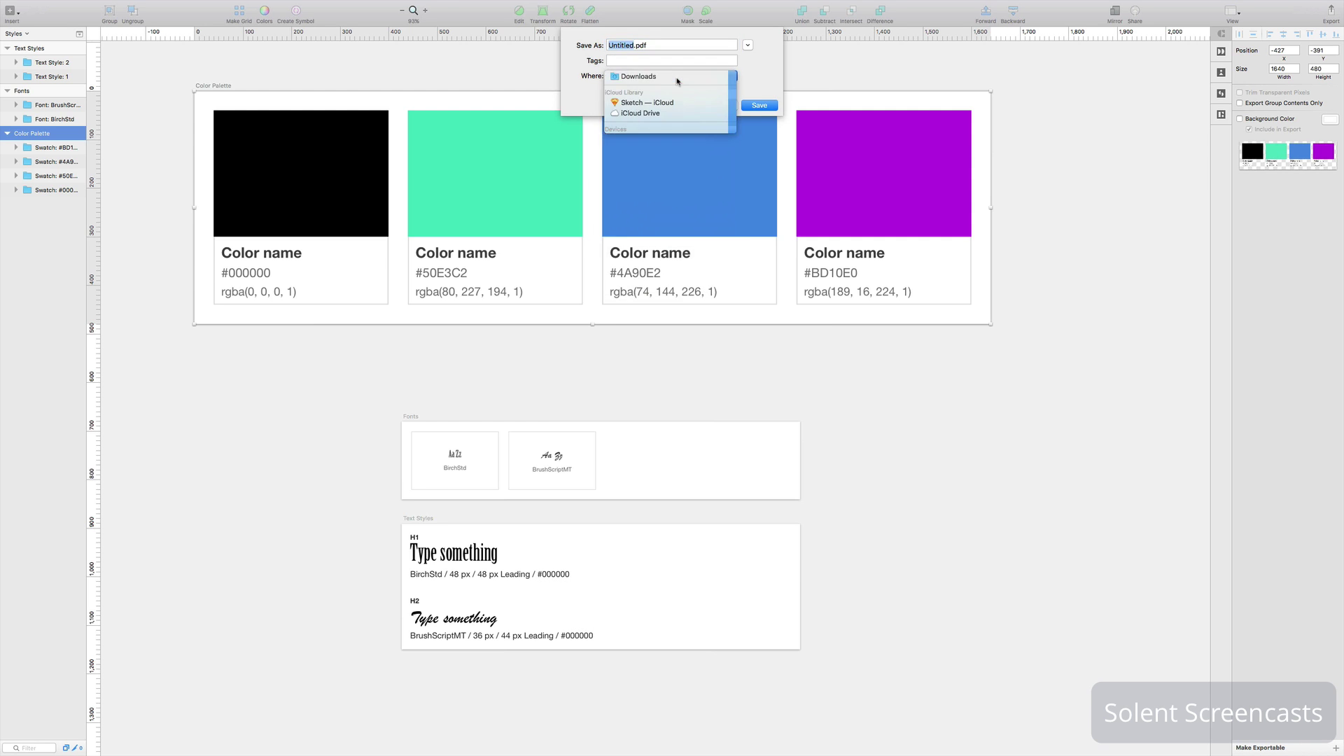
pyautogui.click(677, 77)
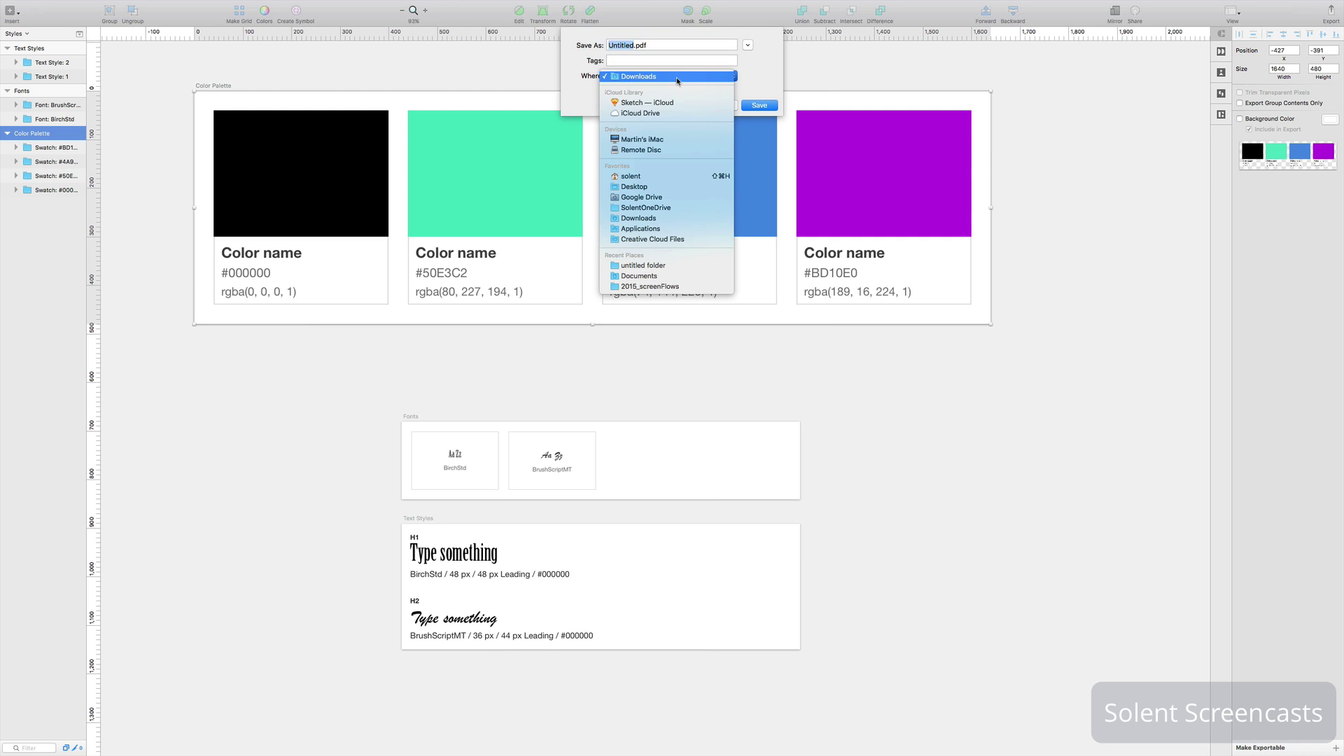
pyautogui.click(670, 186)
pyautogui.click(761, 105)
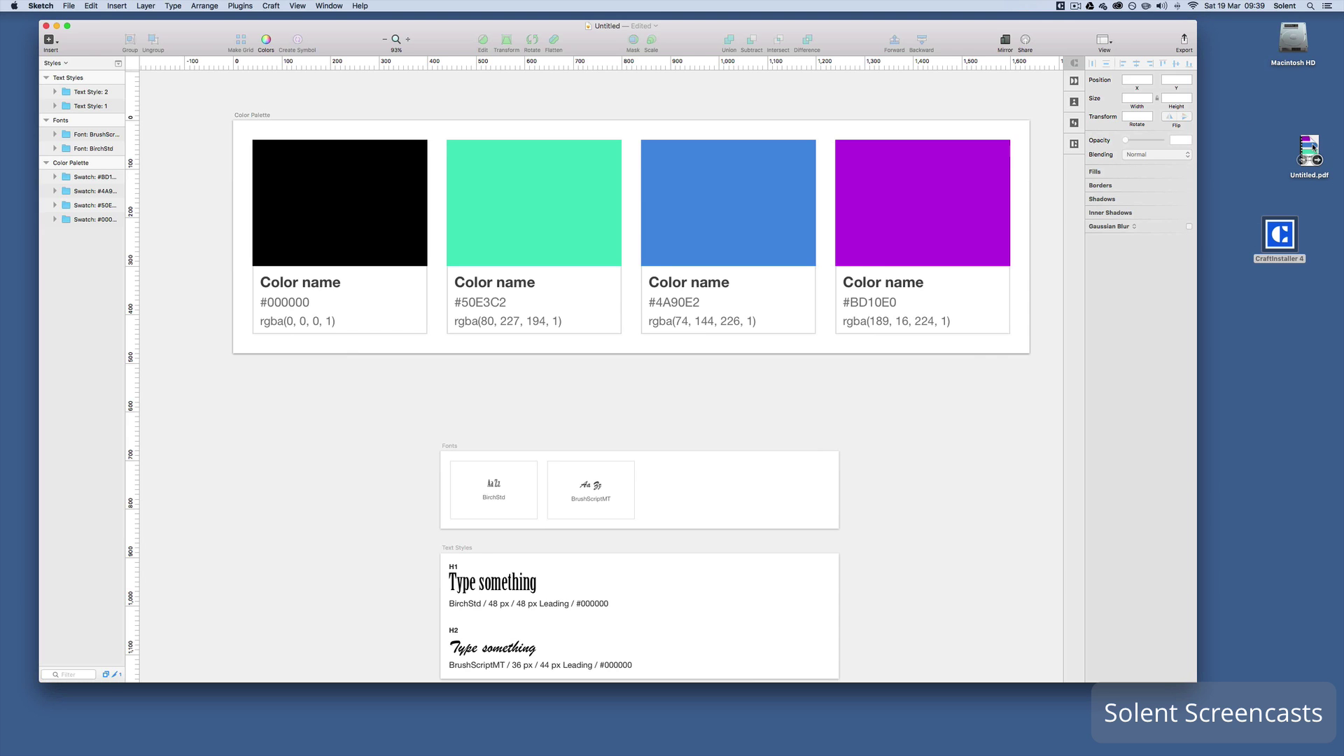
pyautogui.click(1312, 143)
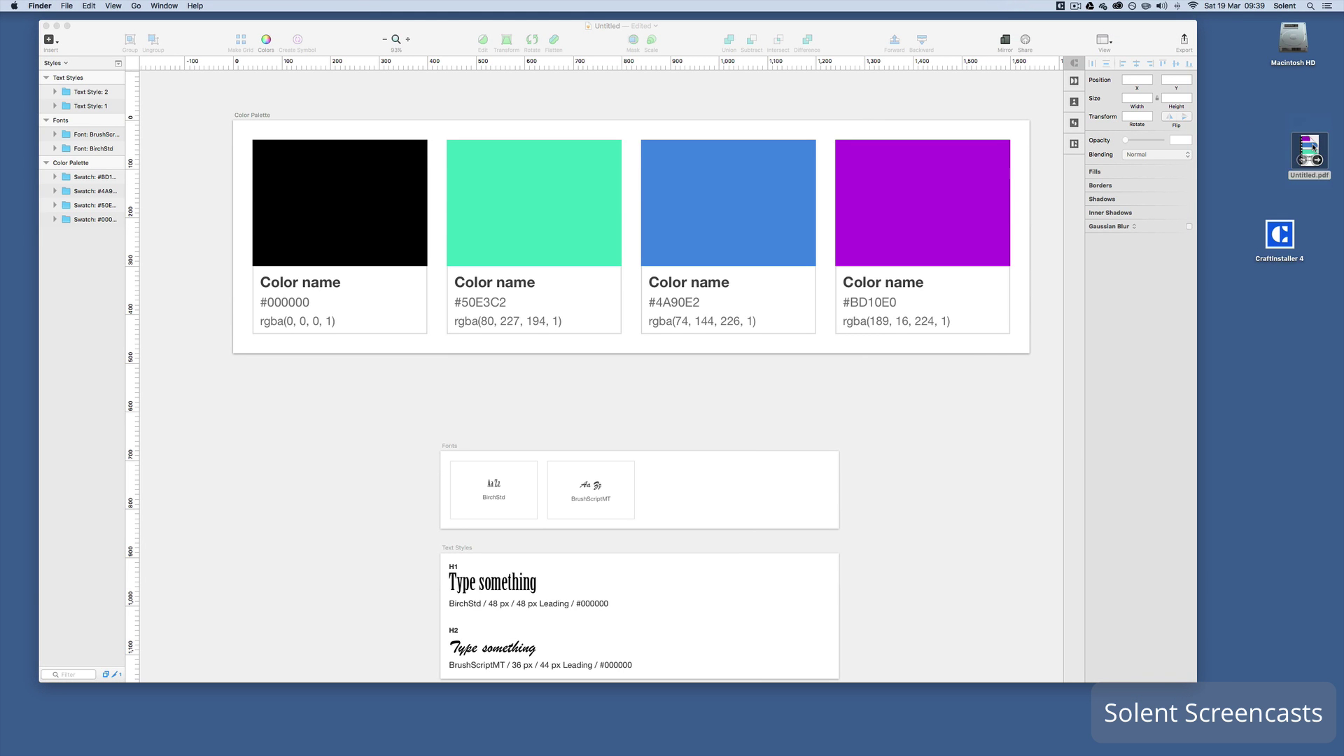
# Open Untitled.pdf in Acrobat Pro and jump to page 4 using Page Thumbnails.
pyautogui.press('space')
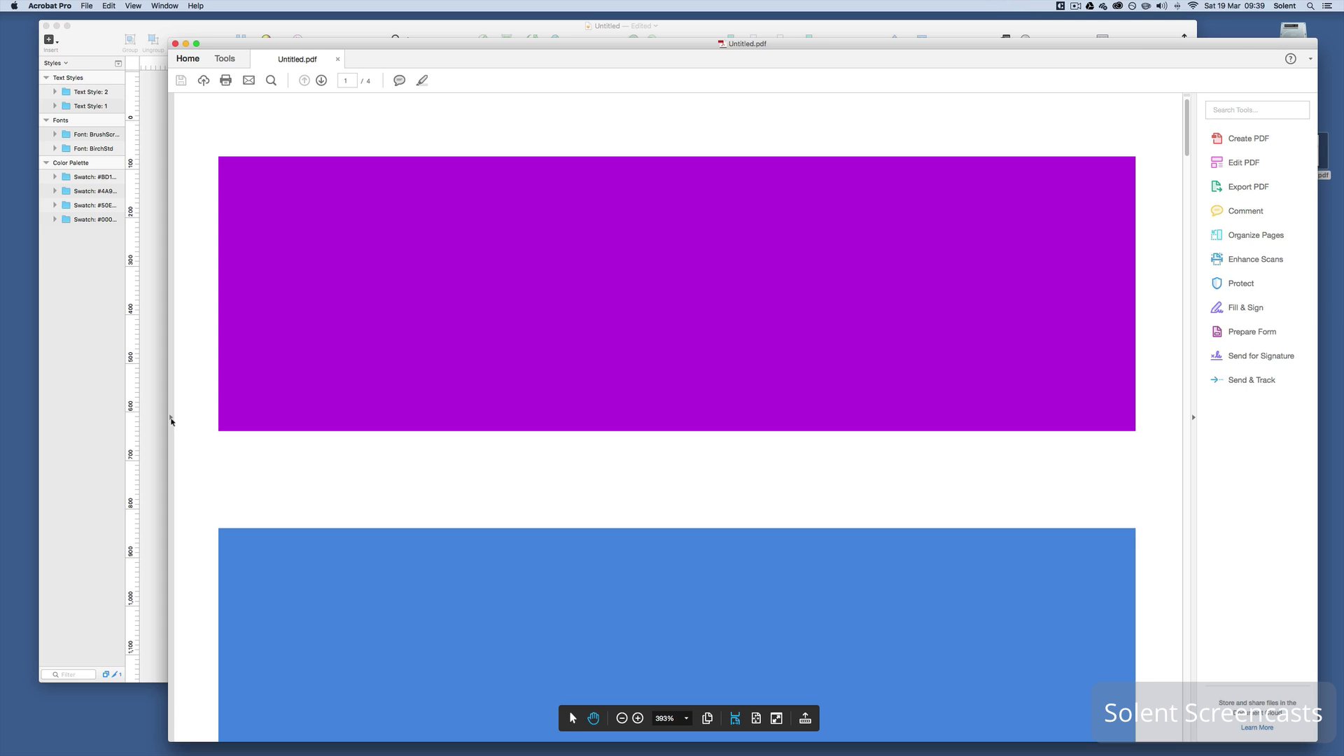
pyautogui.click(171, 418)
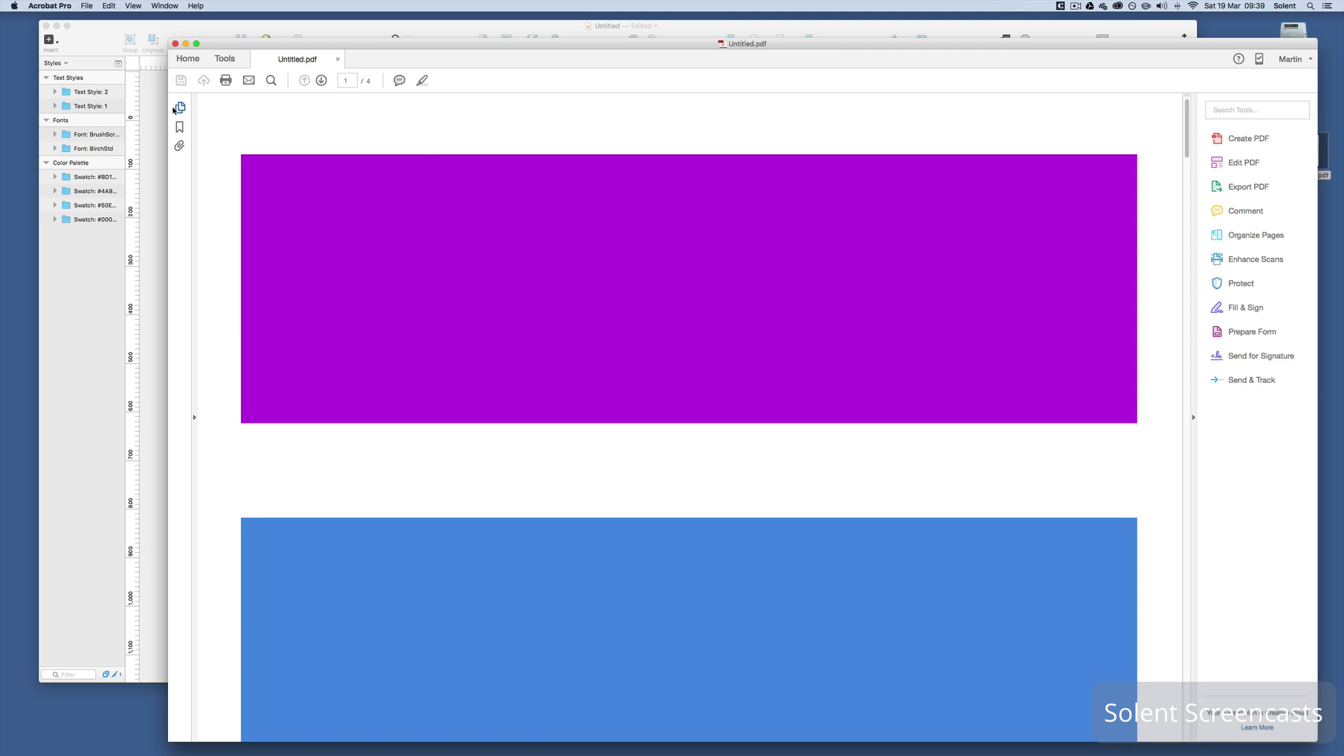
pyautogui.click(180, 107)
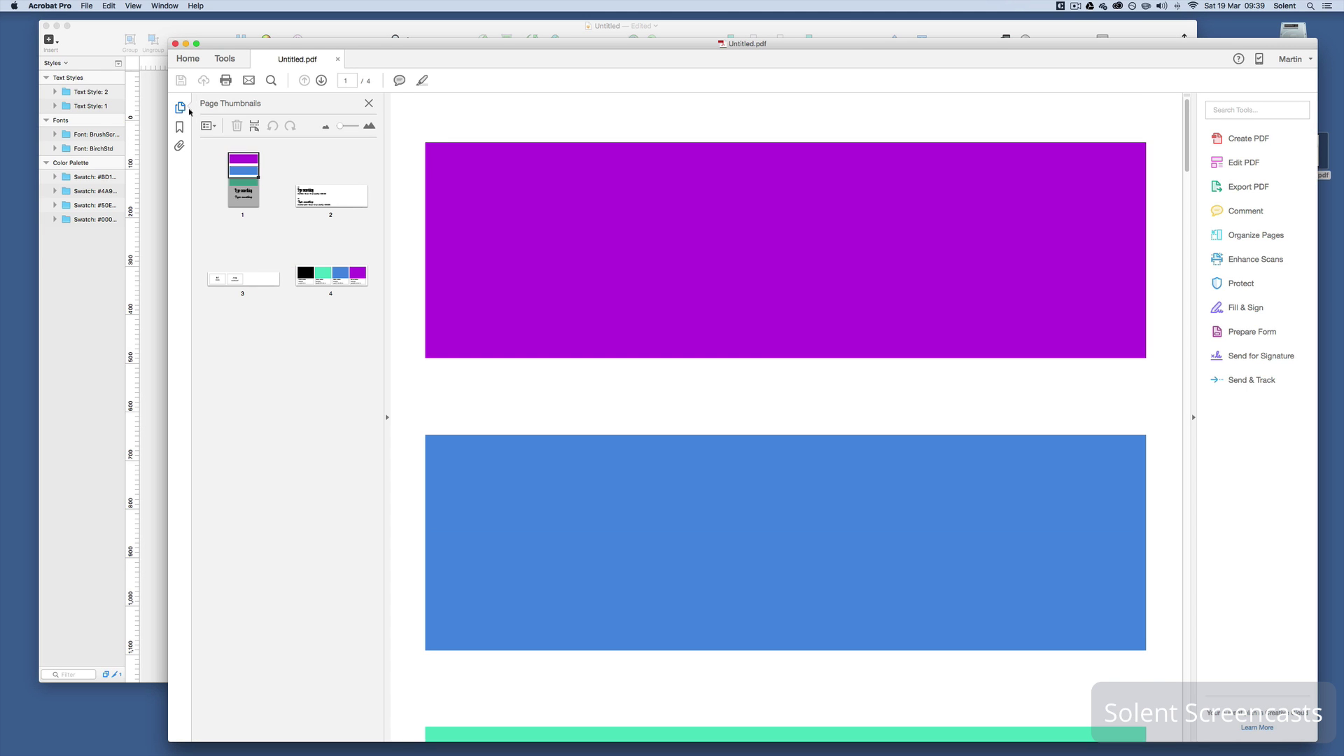
pyautogui.click(331, 280)
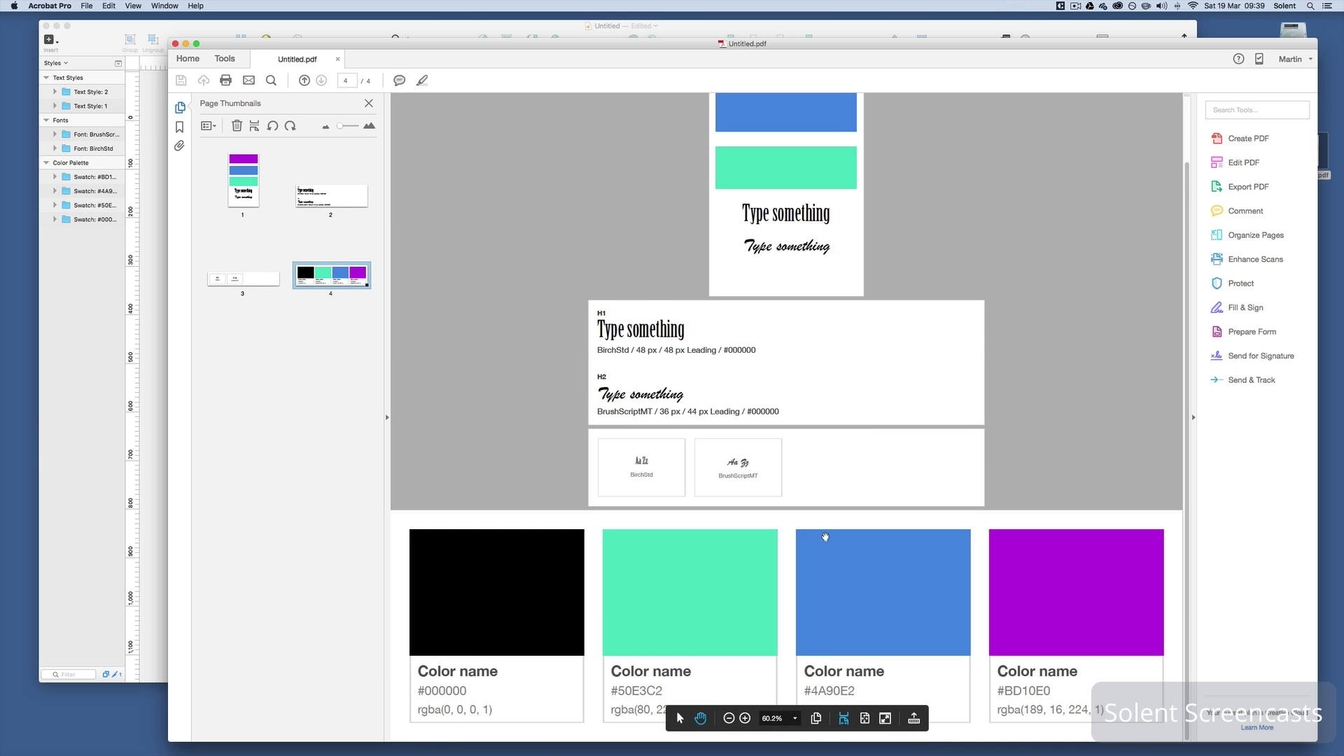
# Scroll around page 4 to inspect the four colour palette swatches.
pyautogui.scroll(3, 826, 537)
pyautogui.scroll(5, 825, 537)
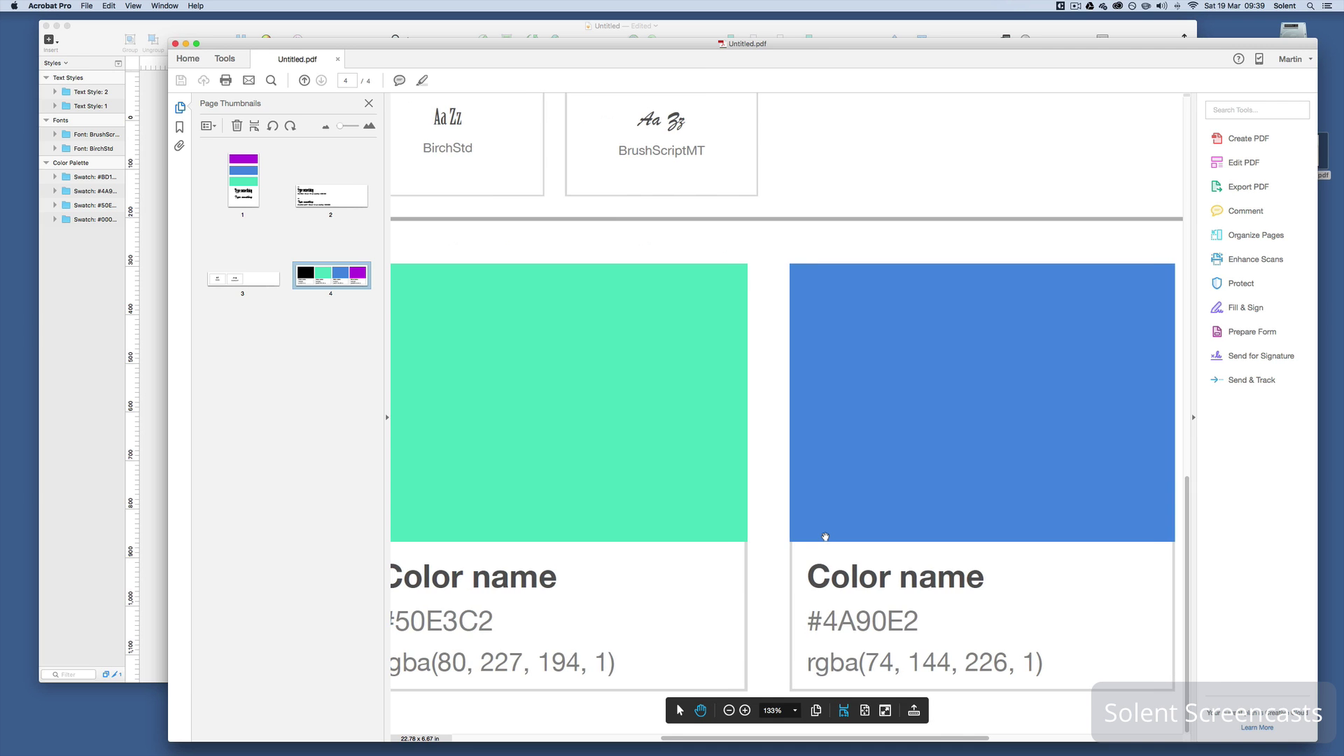
pyautogui.hscroll(-10, 826, 537)
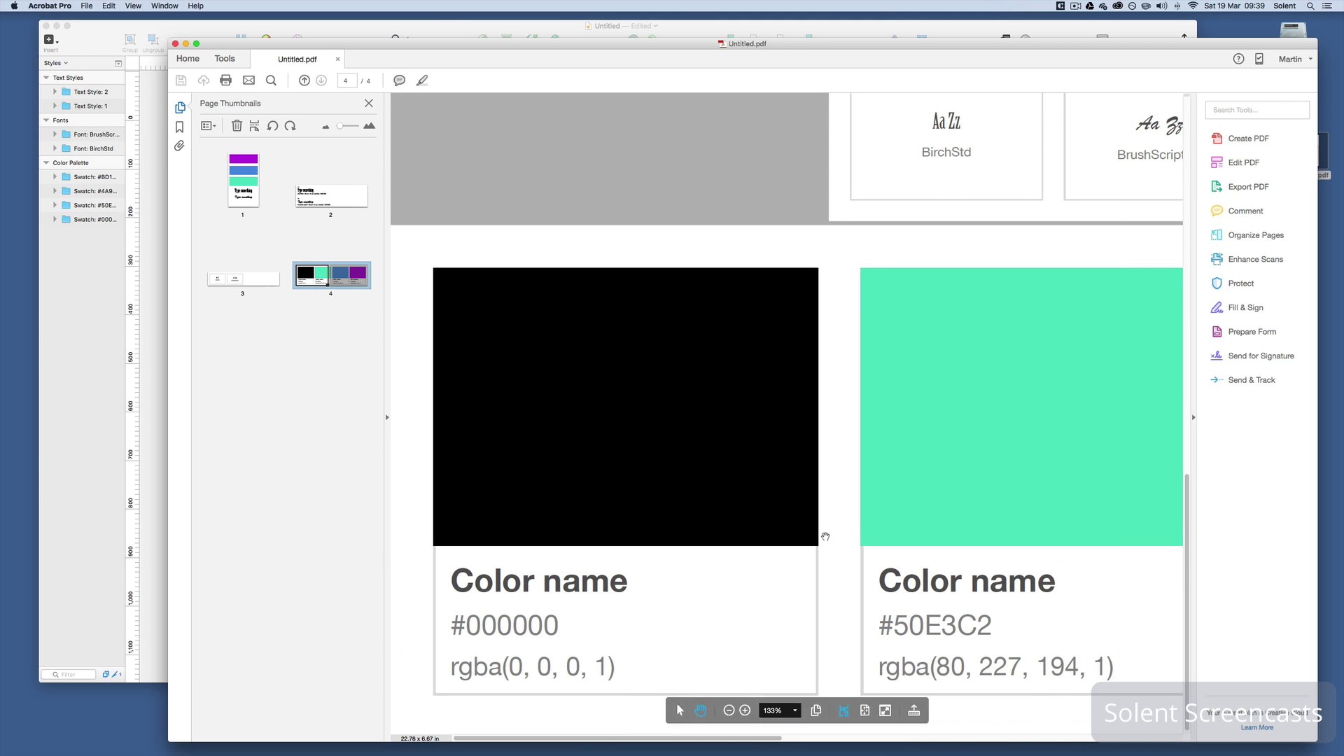
pyautogui.scroll(2, 825, 537)
pyautogui.scroll(3, 825, 536)
pyautogui.hscroll(10, 825, 536)
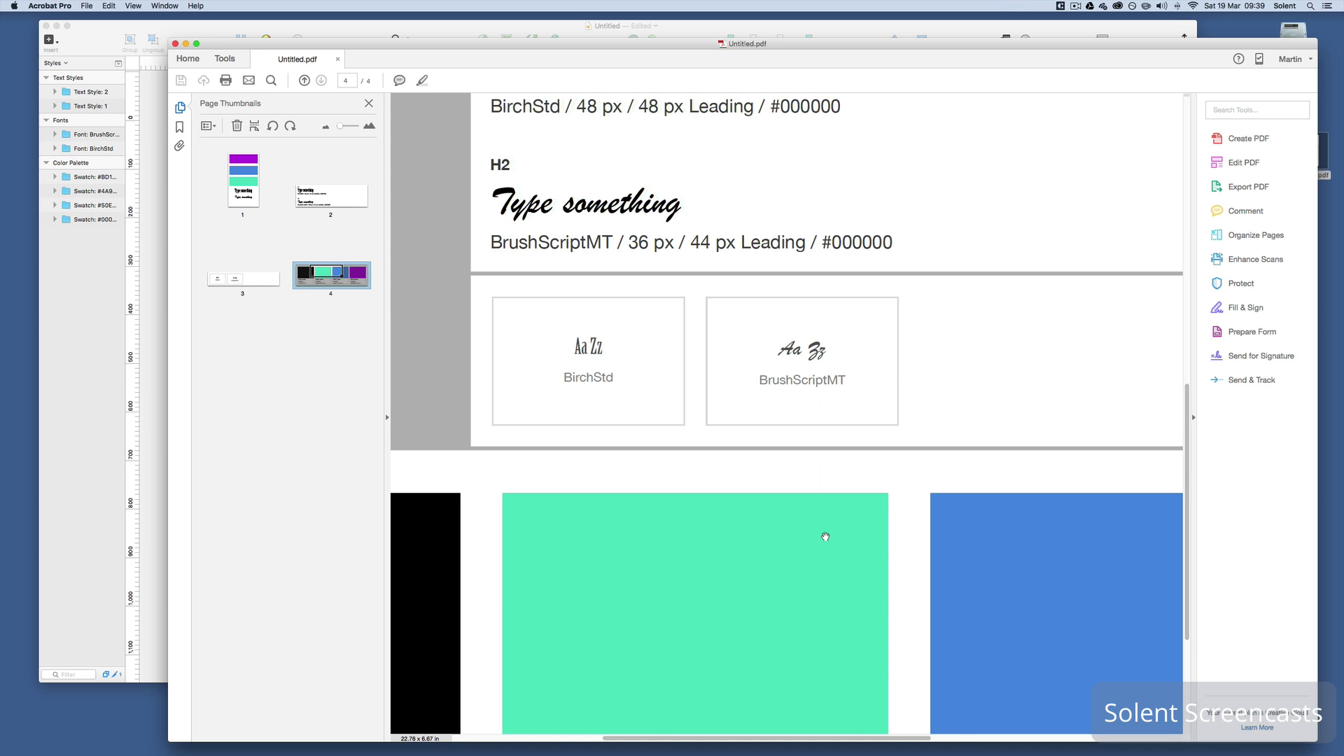
pyautogui.scroll(-10, 826, 538)
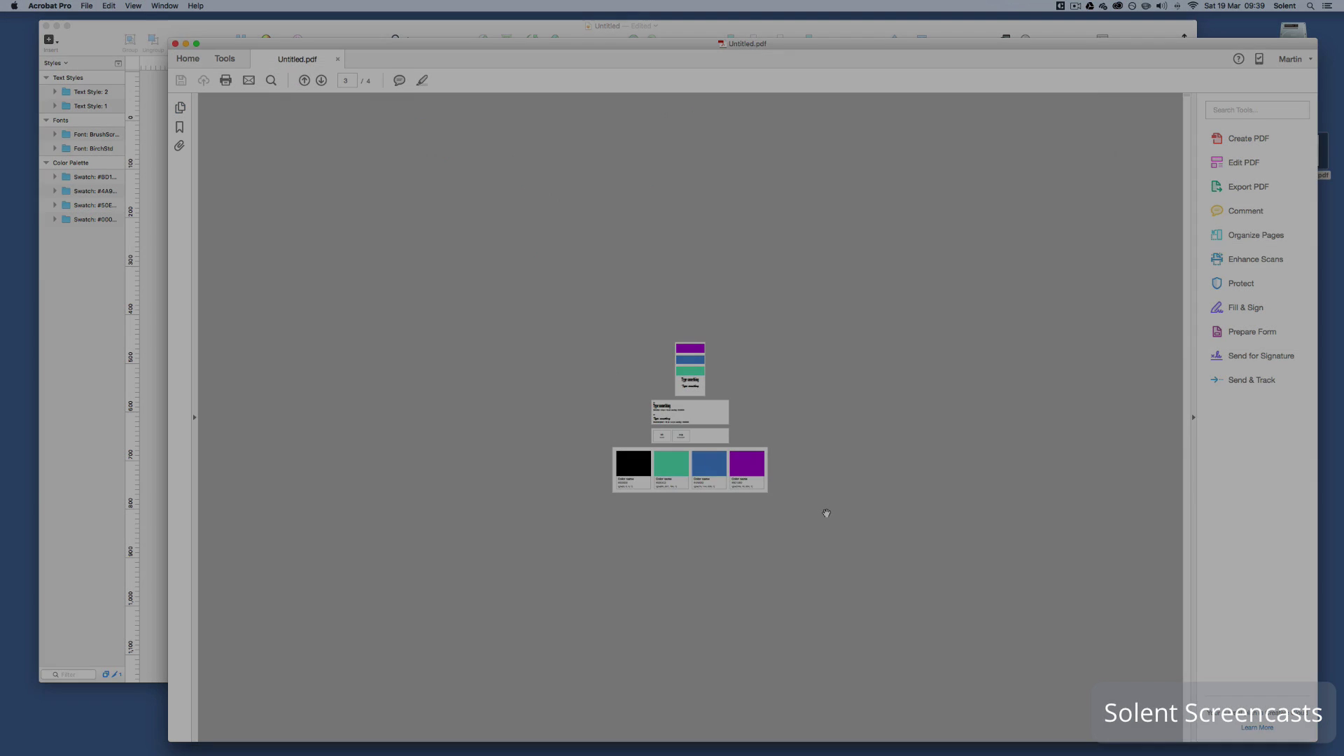